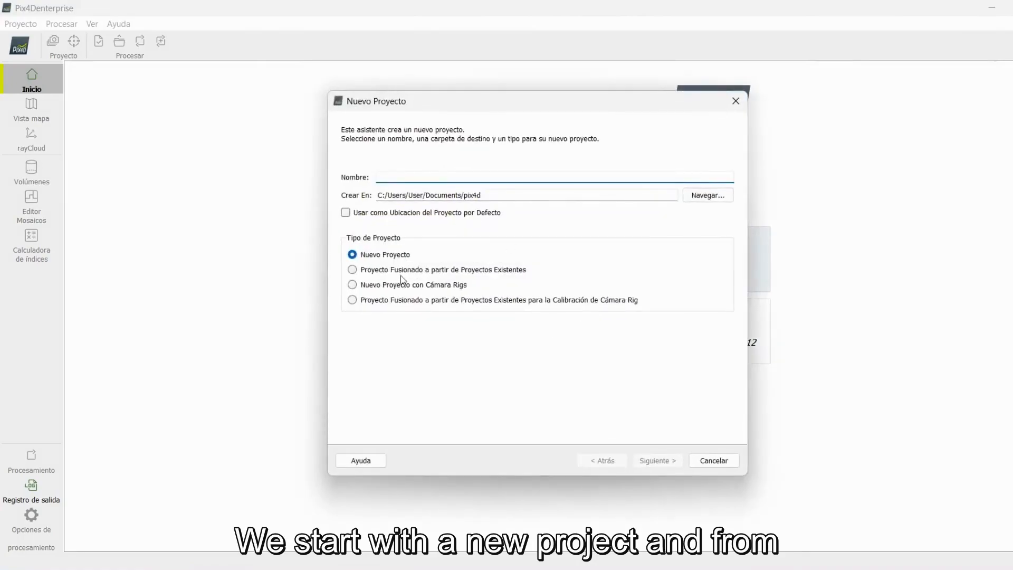
# Set the new project's location to the Escritorio folder Planos/Prueba (Pix4D) and name the project Prueba_Pix4D
pyautogui.click(708, 195)
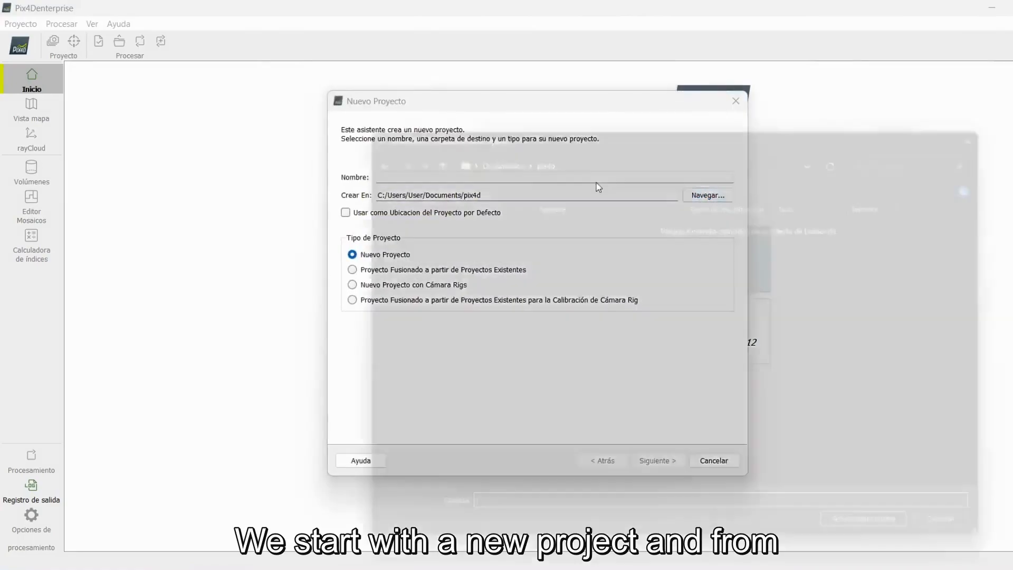
pyautogui.moveTo(583, 121); pyautogui.dragTo(503, 91)
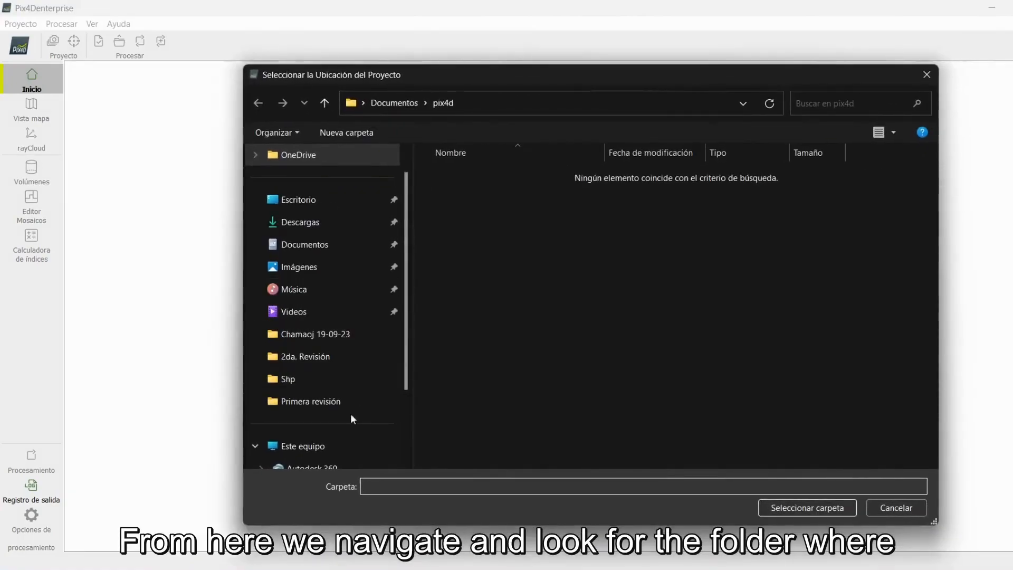
pyautogui.click(338, 245)
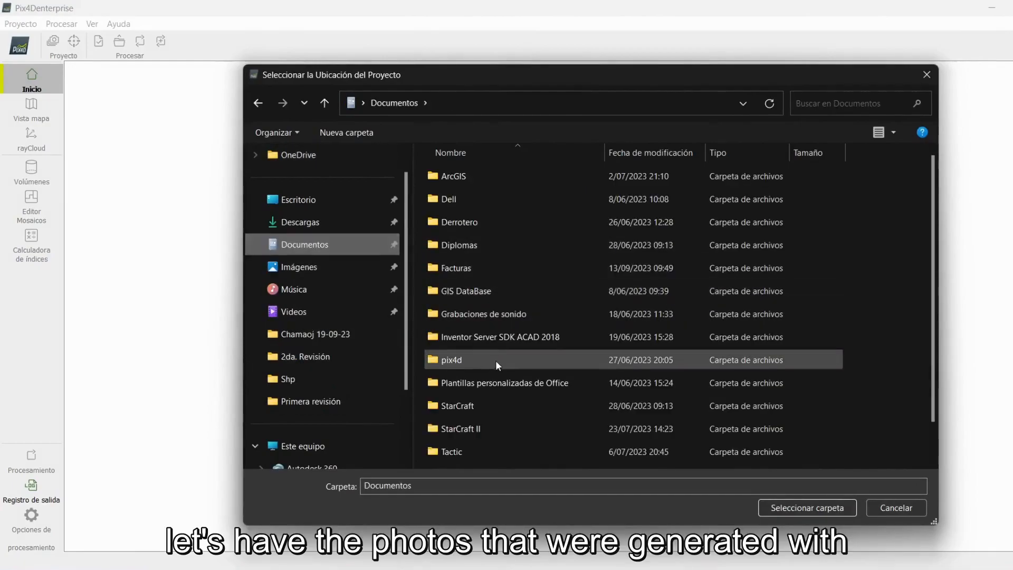
pyautogui.scroll(-2, 486, 255)
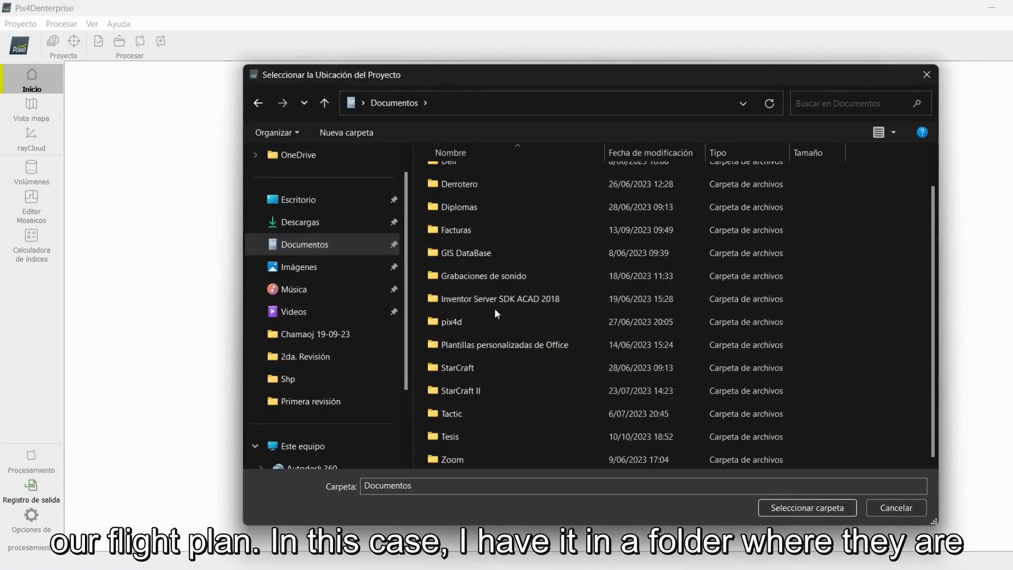
pyautogui.click(308, 199)
pyautogui.doubleClick(474, 429)
pyautogui.click(482, 175)
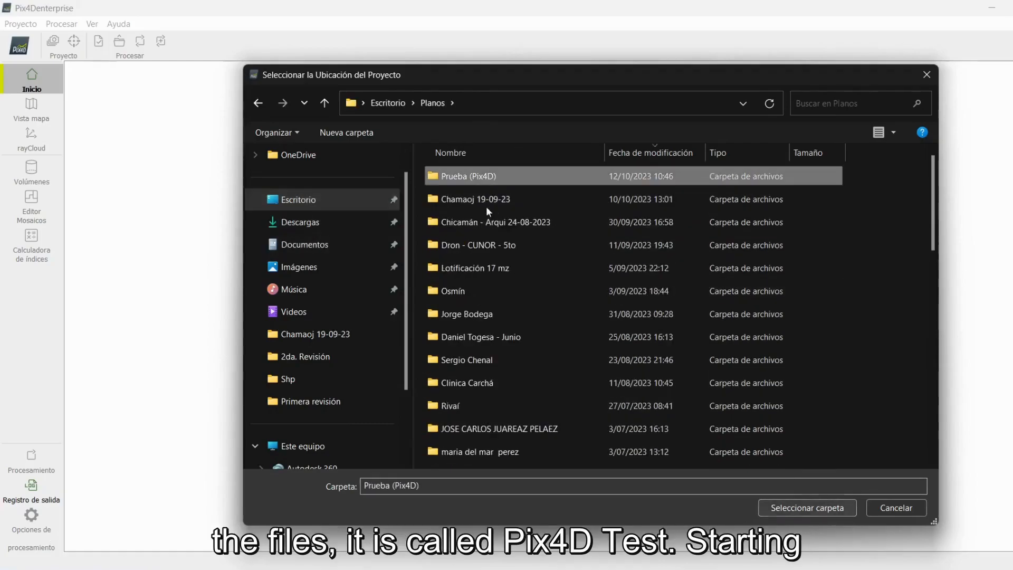
pyautogui.click(816, 509)
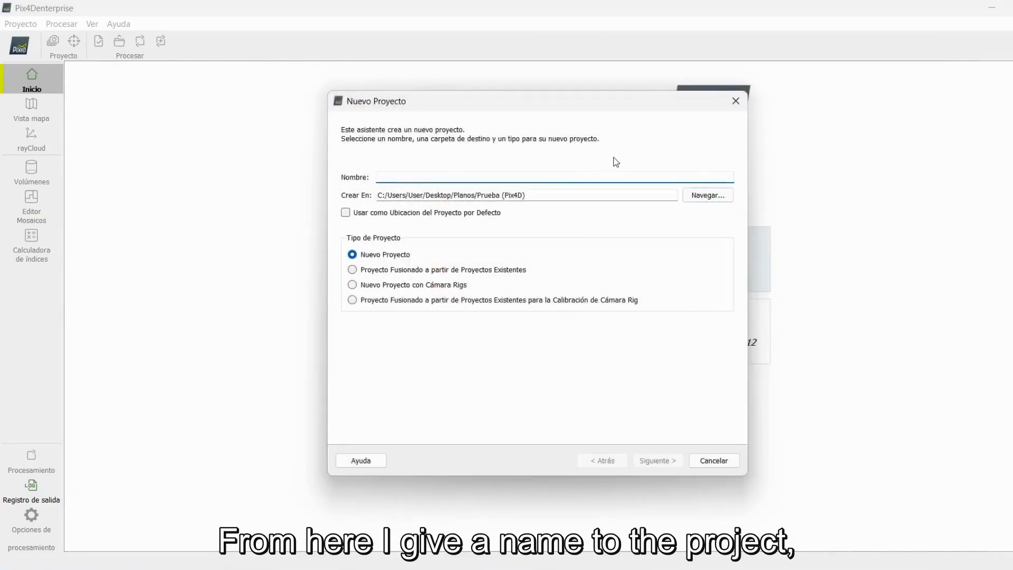
pyautogui.write('Prueba_Pix4D')
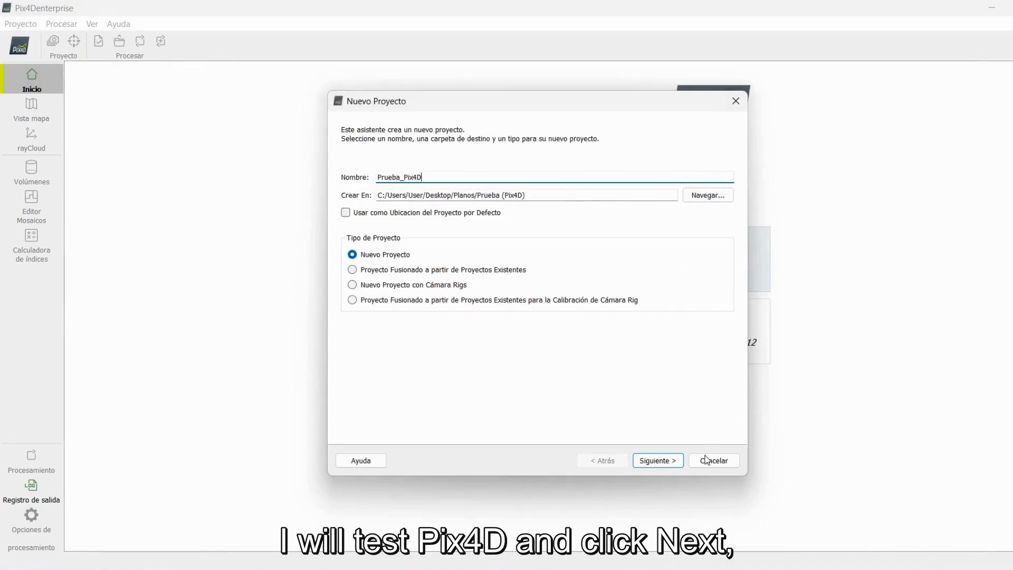
pyautogui.click(652, 462)
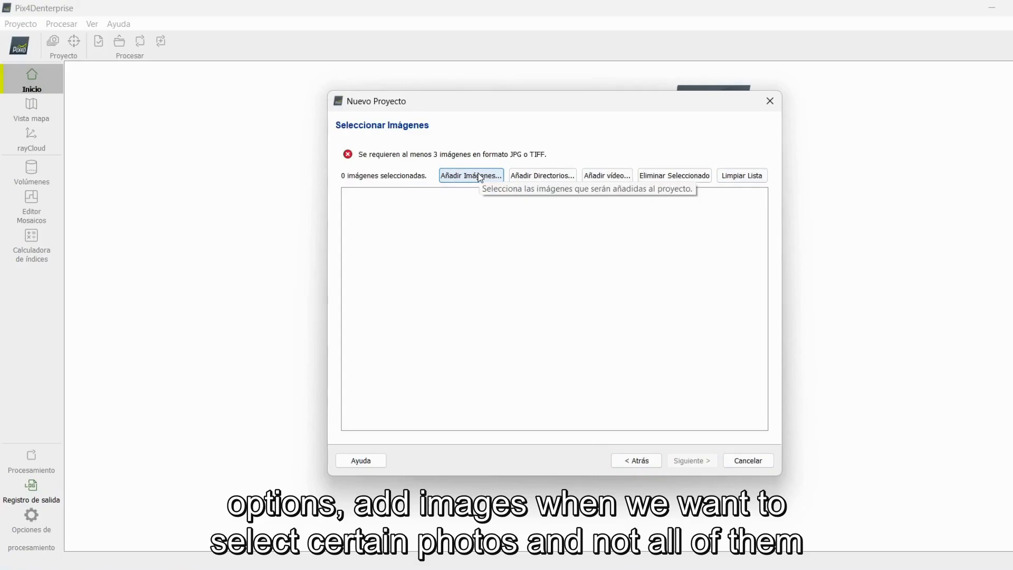
# Add all images from the Fotos directory to the project and proceed to the image properties
pyautogui.click(546, 180)
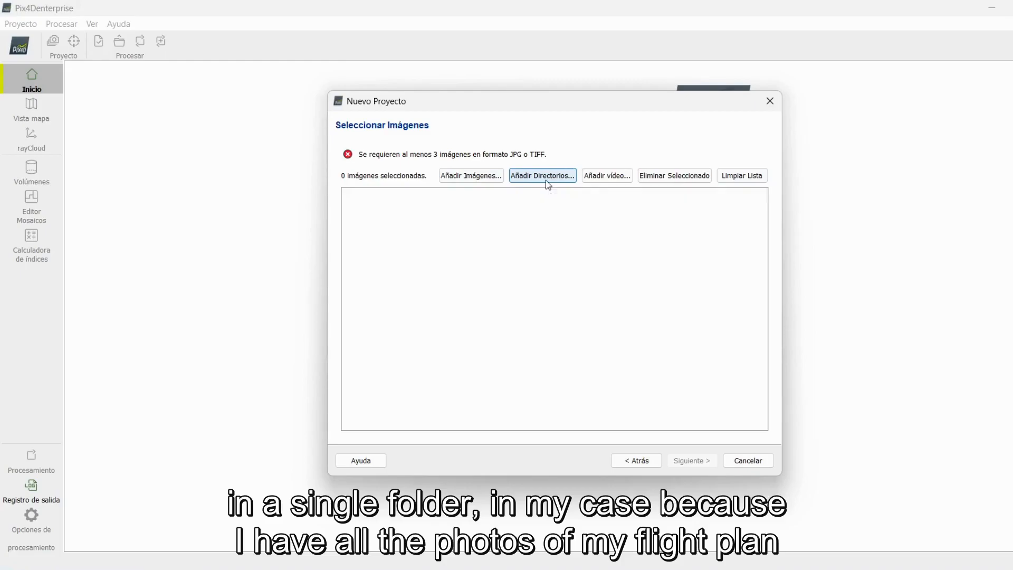
pyautogui.click(537, 225)
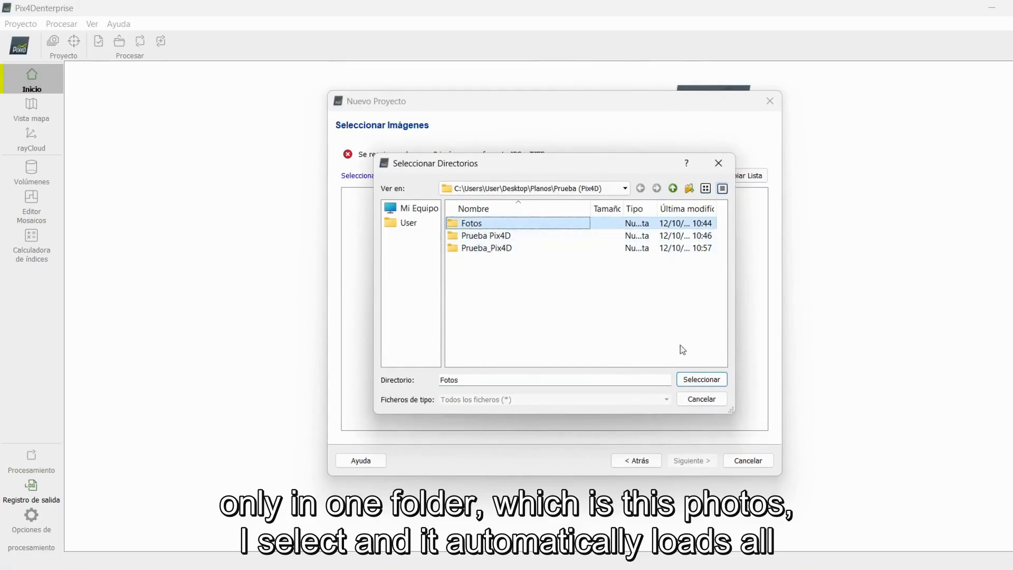
pyautogui.click(705, 380)
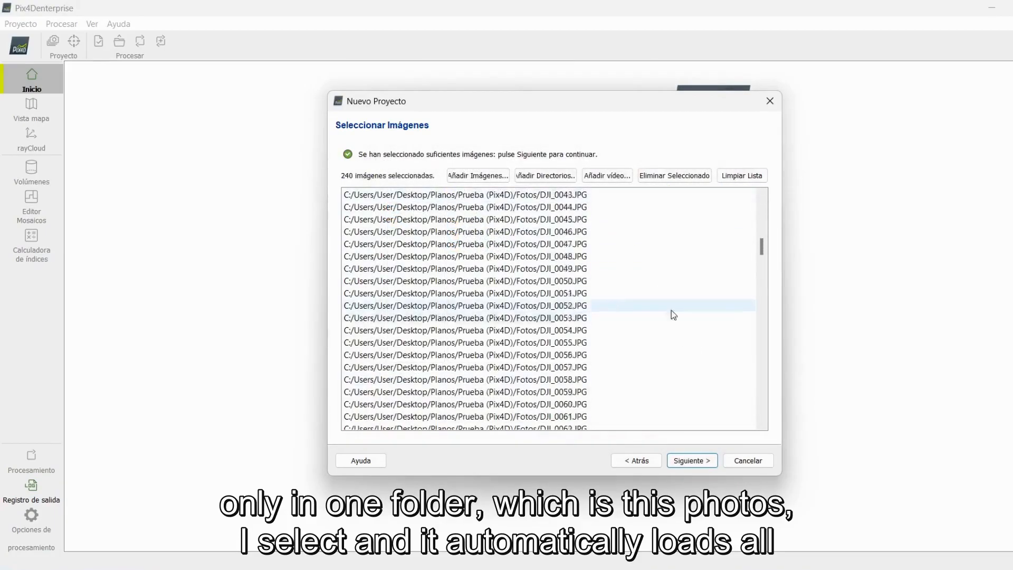
pyautogui.moveTo(762, 248); pyautogui.dragTo(767, 199)
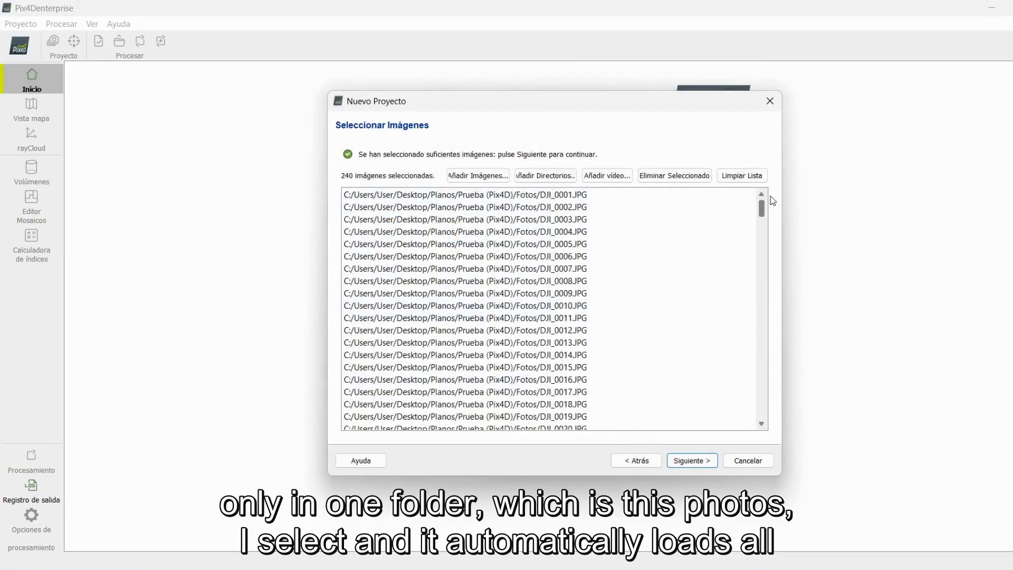
pyautogui.click(692, 461)
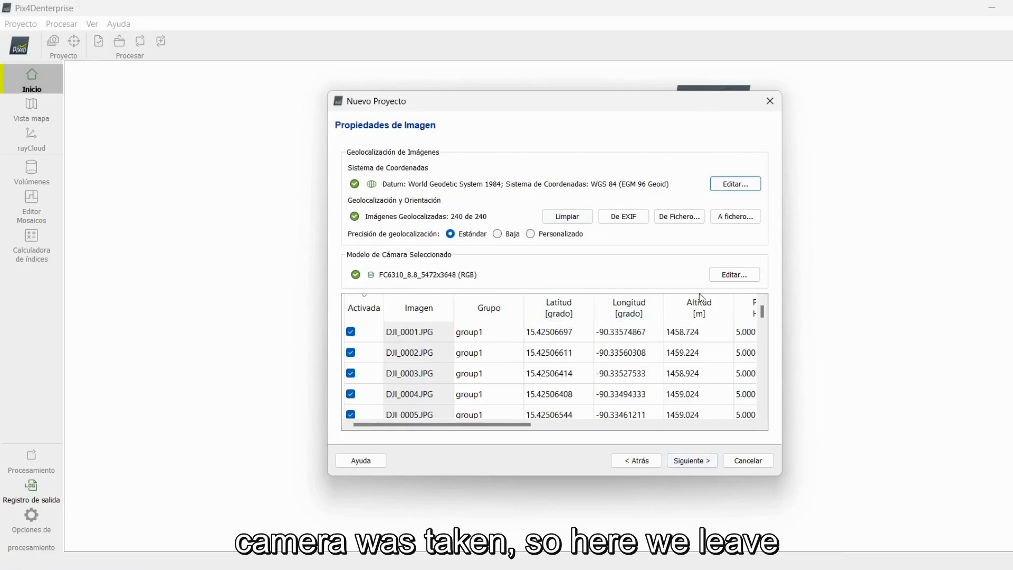
# Accept the image properties and the auto-detected WGS 84 / UTM zone 15N output system with advanced coordinate options disabled
pyautogui.moveTo(762, 313); pyautogui.dragTo(764, 410)
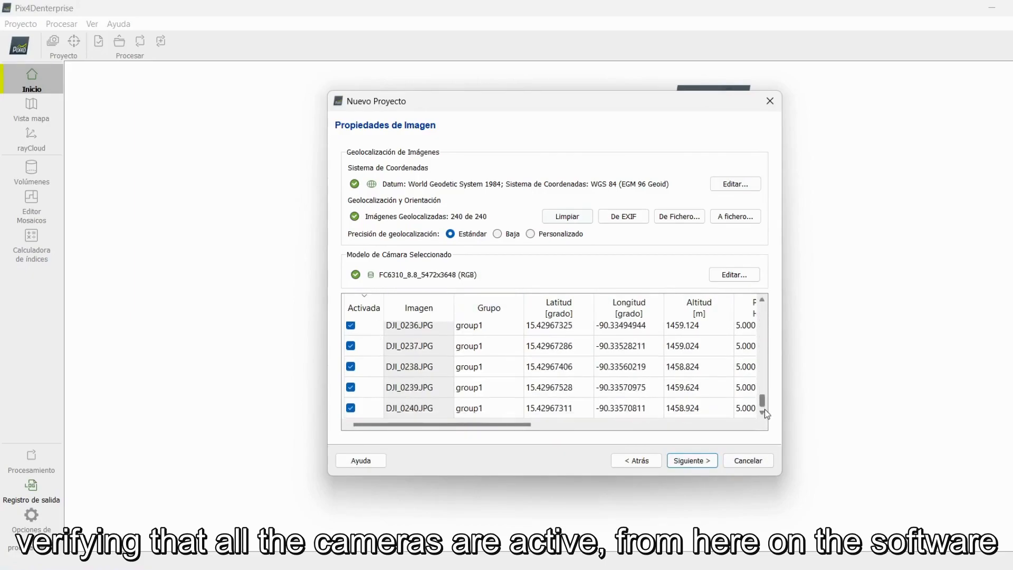
pyautogui.click(691, 460)
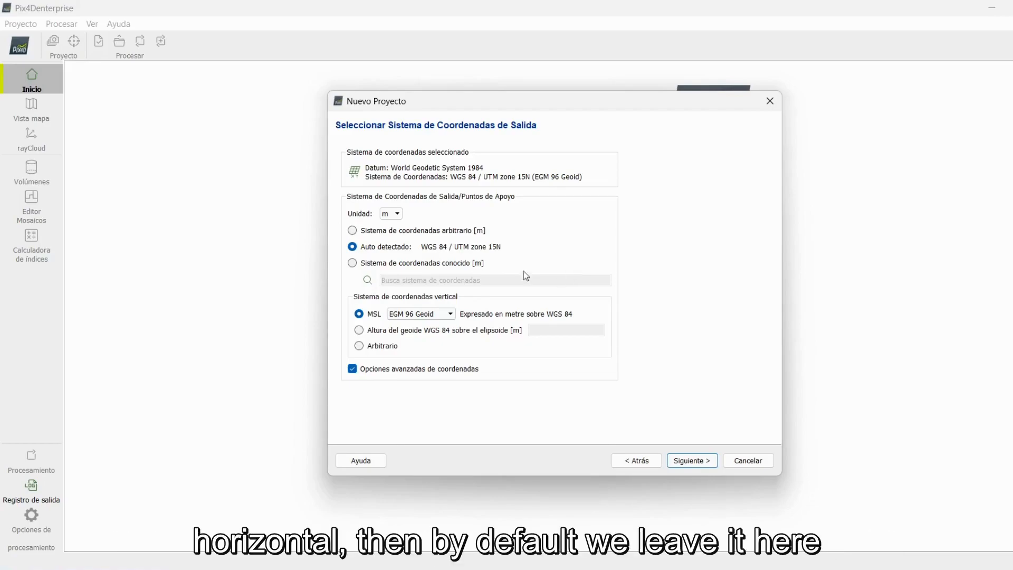
pyautogui.click(453, 369)
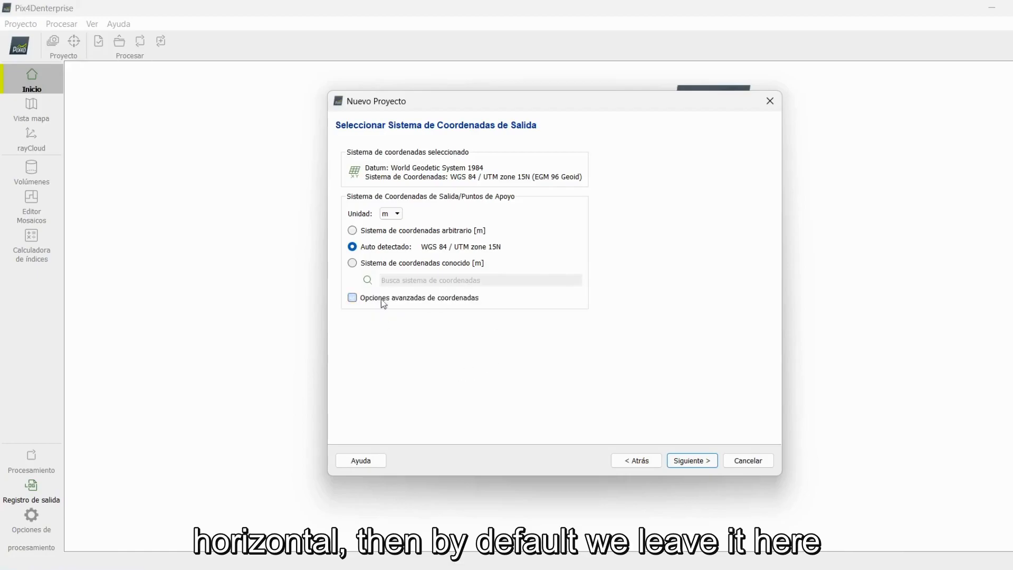
pyautogui.click(369, 371)
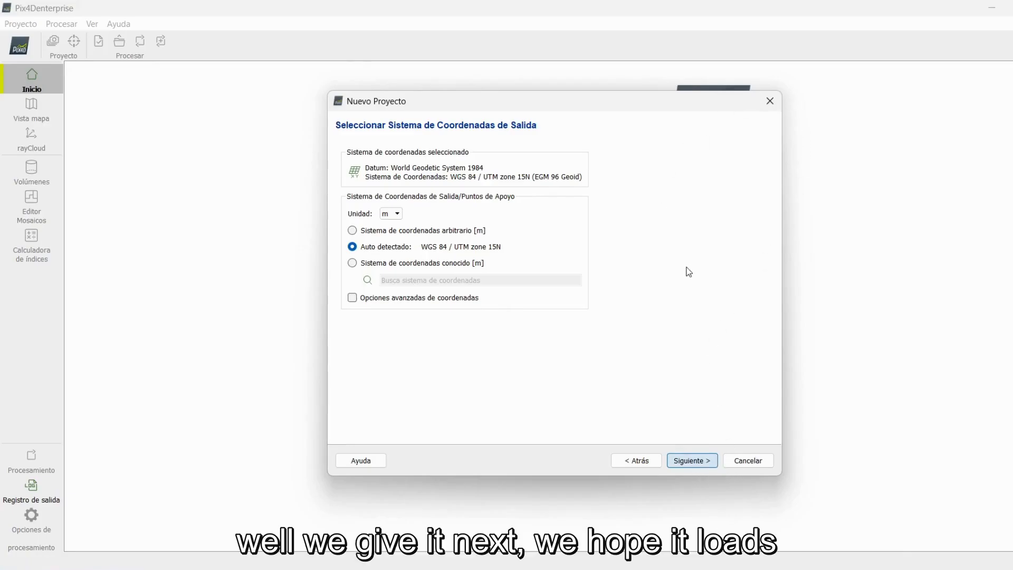
pyautogui.press('Return')
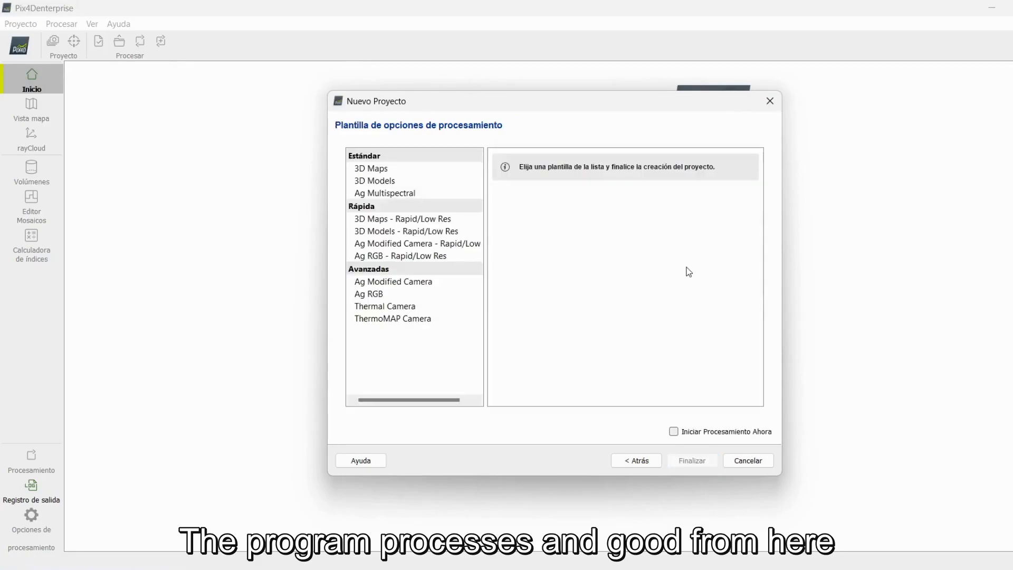
# Choose the standard 3D Maps processing template and finish creating the project without starting processing
pyautogui.click(367, 168)
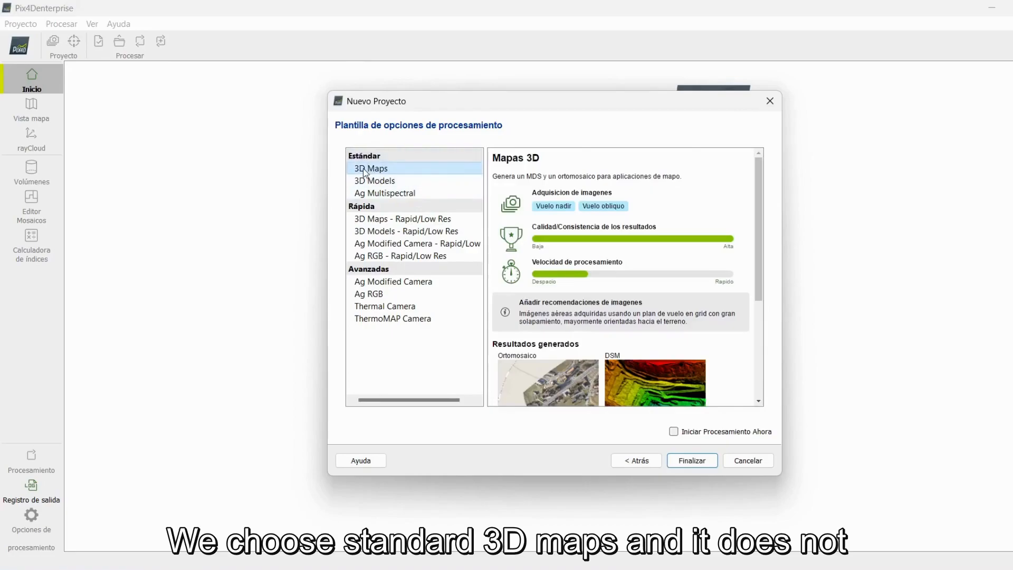
pyautogui.scroll(-5, 750, 274)
pyautogui.scroll(5, 752, 304)
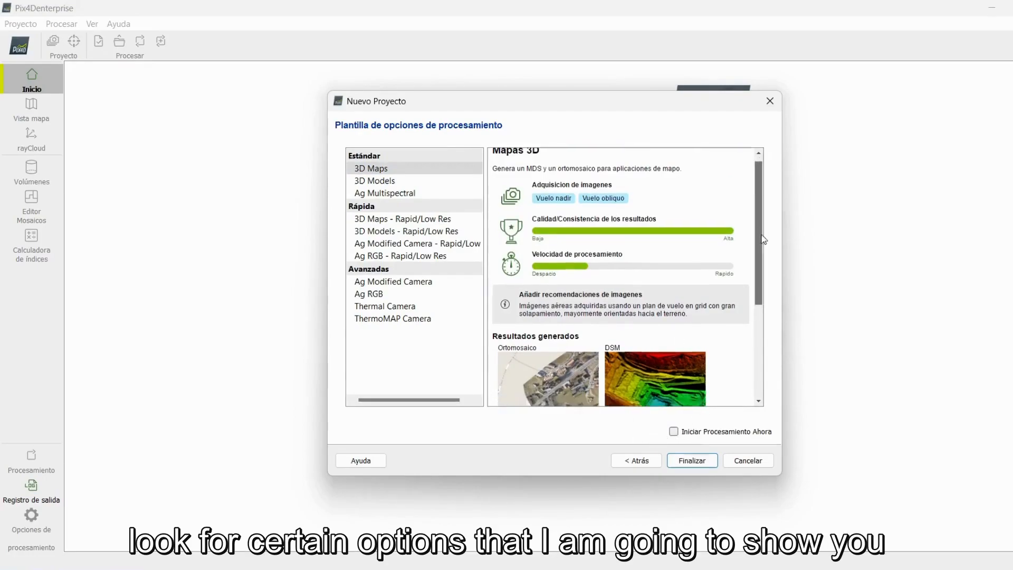
pyautogui.click(693, 461)
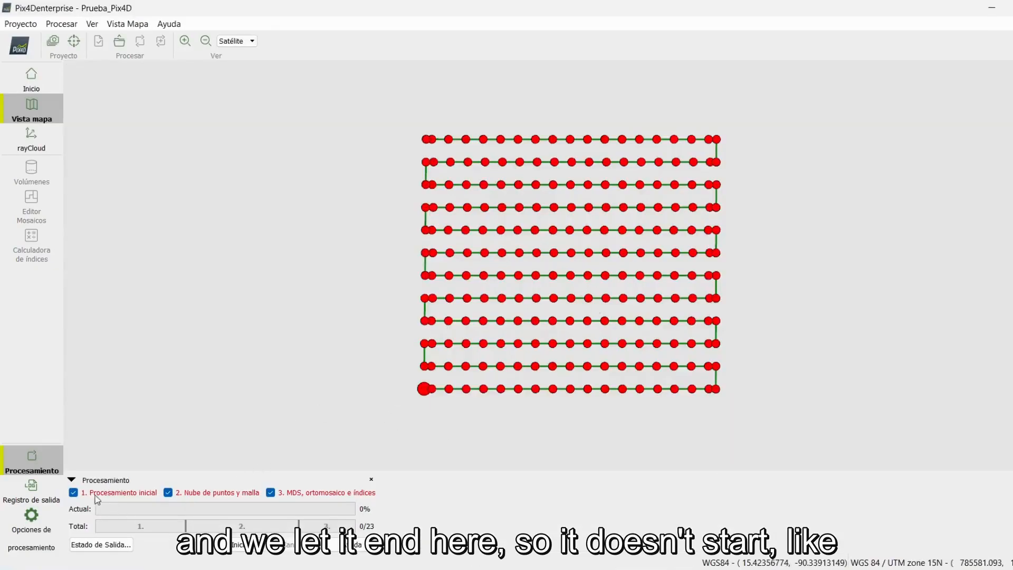
# Leave only initial processing enabled and turn on geometrically verified matching in its matching options
pyautogui.click(290, 494)
pyautogui.click(168, 493)
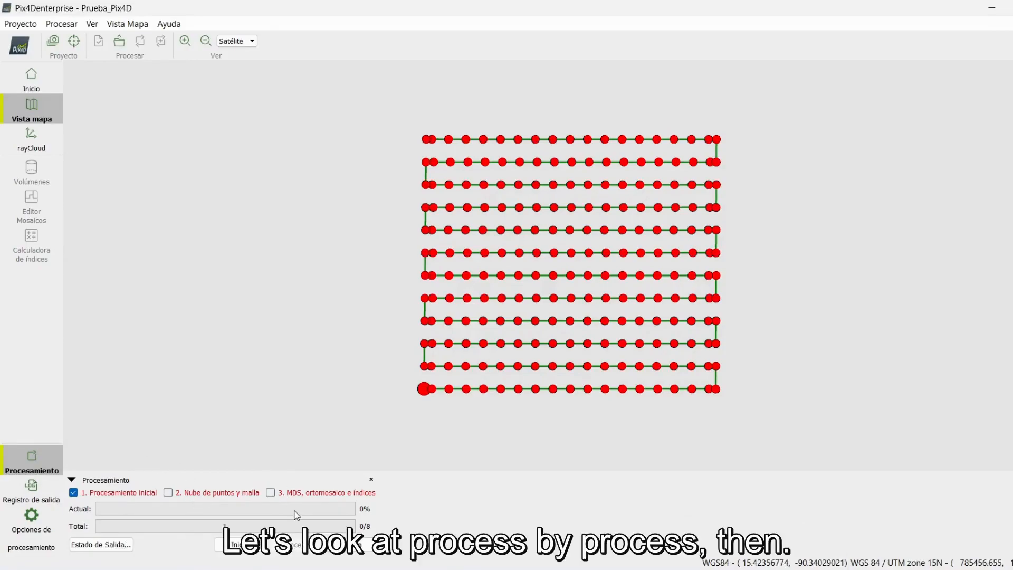
pyautogui.click(33, 543)
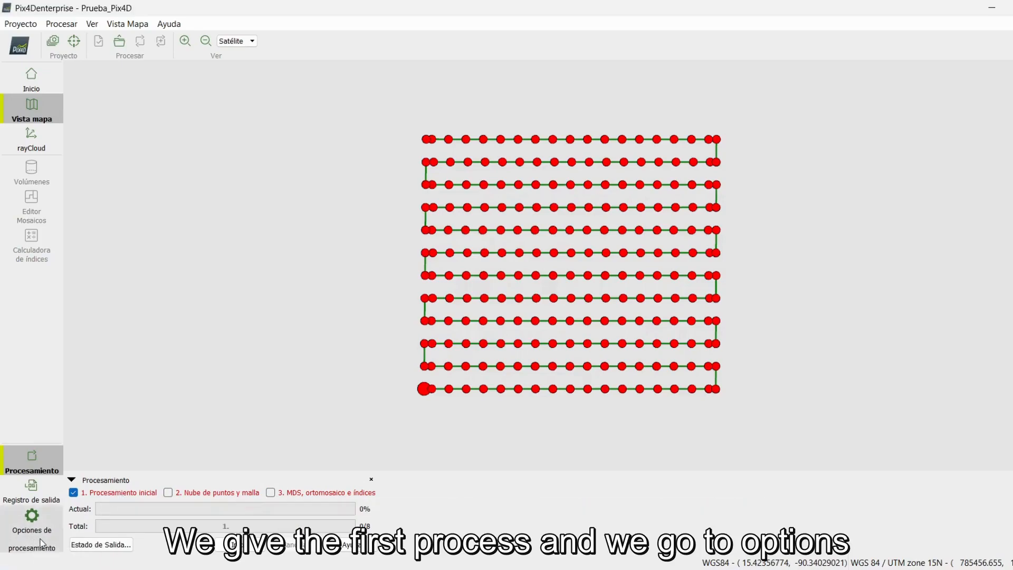
pyautogui.click(434, 126)
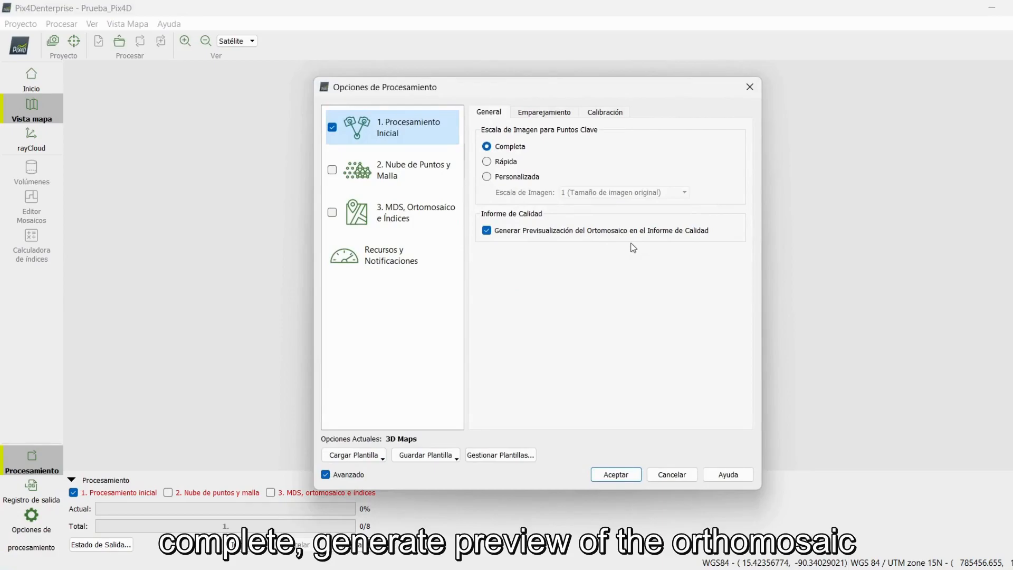
pyautogui.click(545, 108)
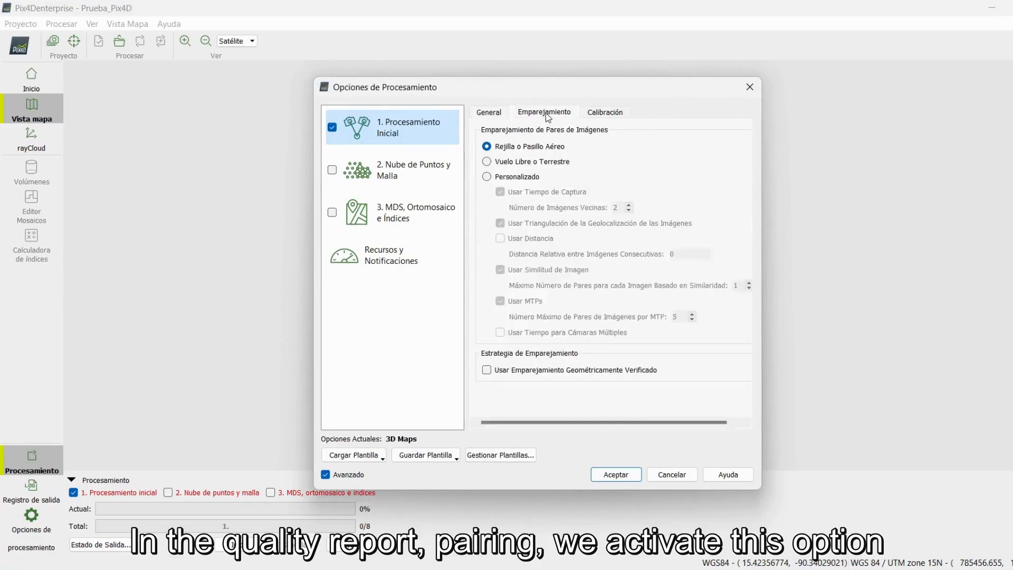
pyautogui.click(506, 371)
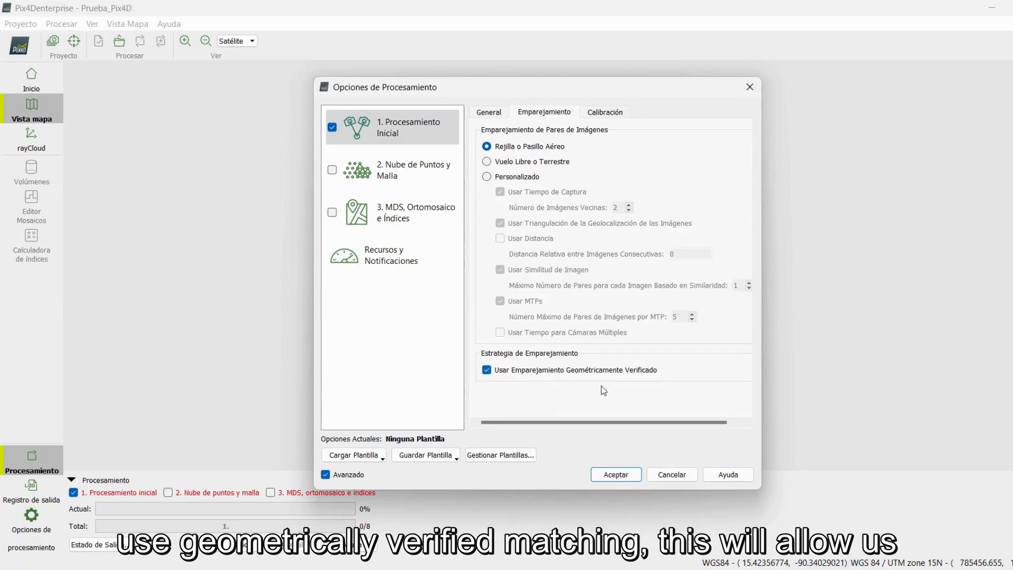
# Set the internal camera parameter optimization to All Prior in the initial processing calibration options
pyautogui.moveTo(576, 94); pyautogui.dragTo(314, 84)
pyautogui.moveTo(767, 88); pyautogui.dragTo(552, 86)
pyautogui.click(541, 109)
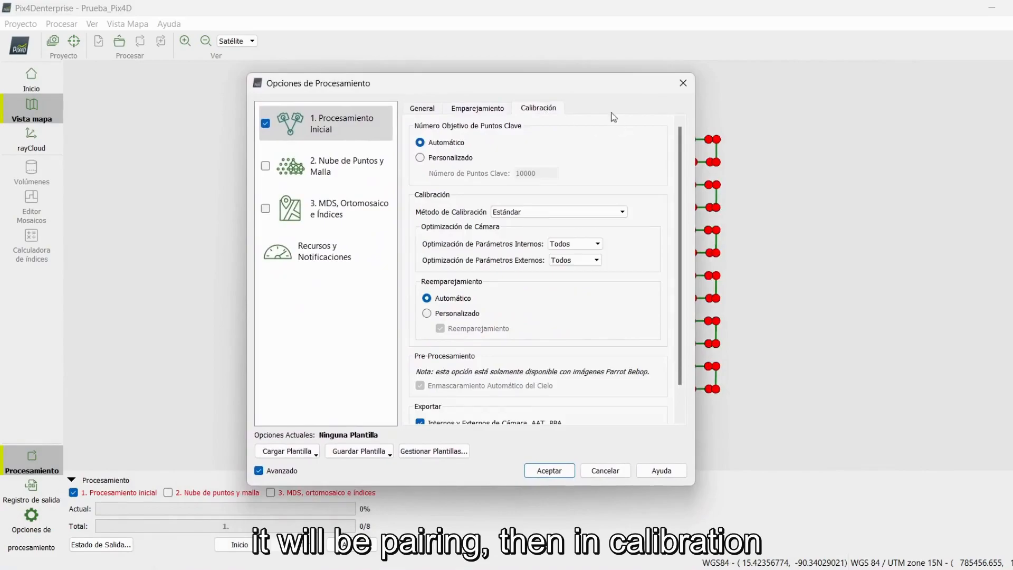
pyautogui.click(563, 244)
pyautogui.click(573, 281)
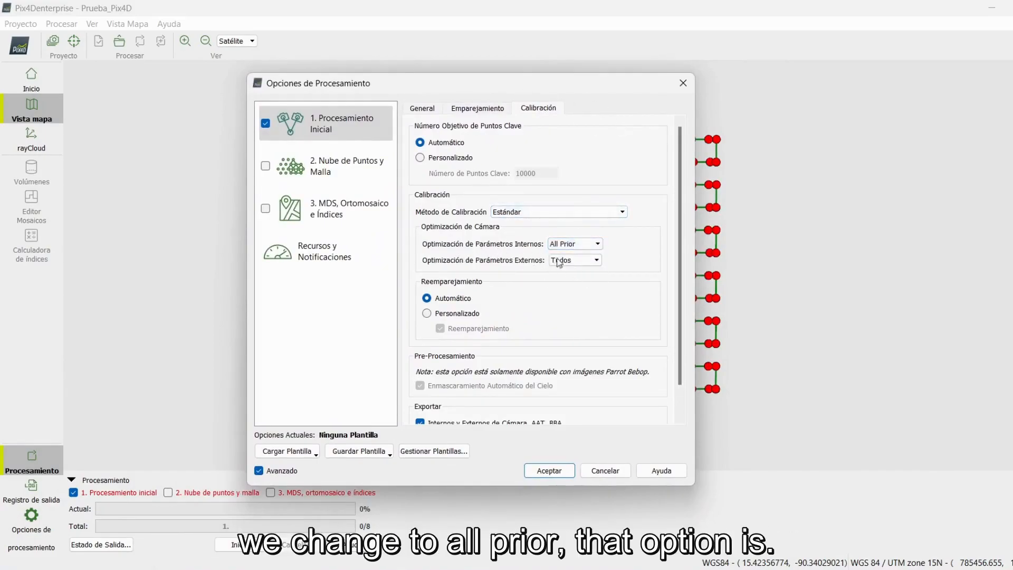
pyautogui.scroll(-1, 585, 273)
pyautogui.scroll(1, 607, 277)
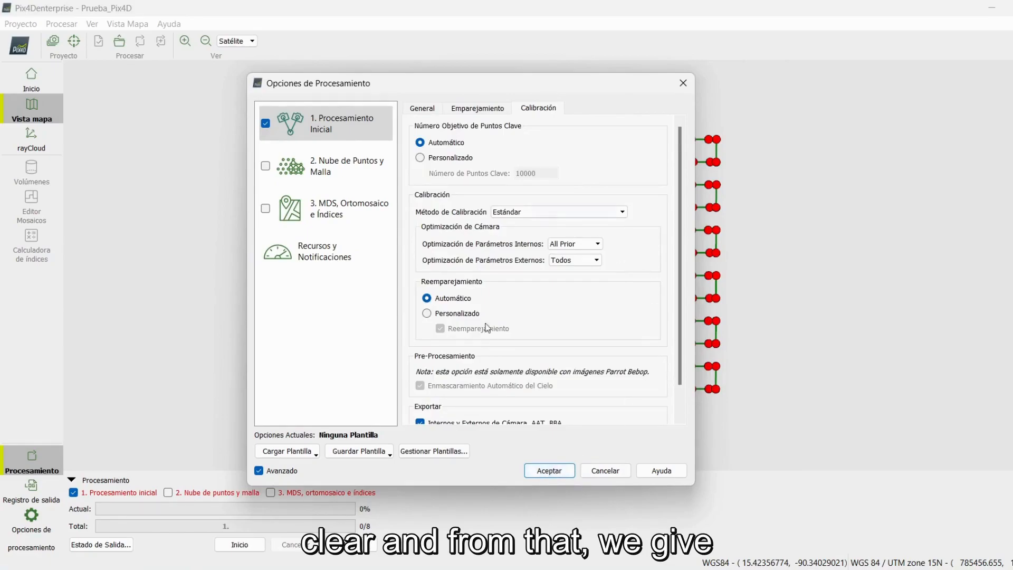
# Accept the processing options and start the initial processing
pyautogui.click(303, 158)
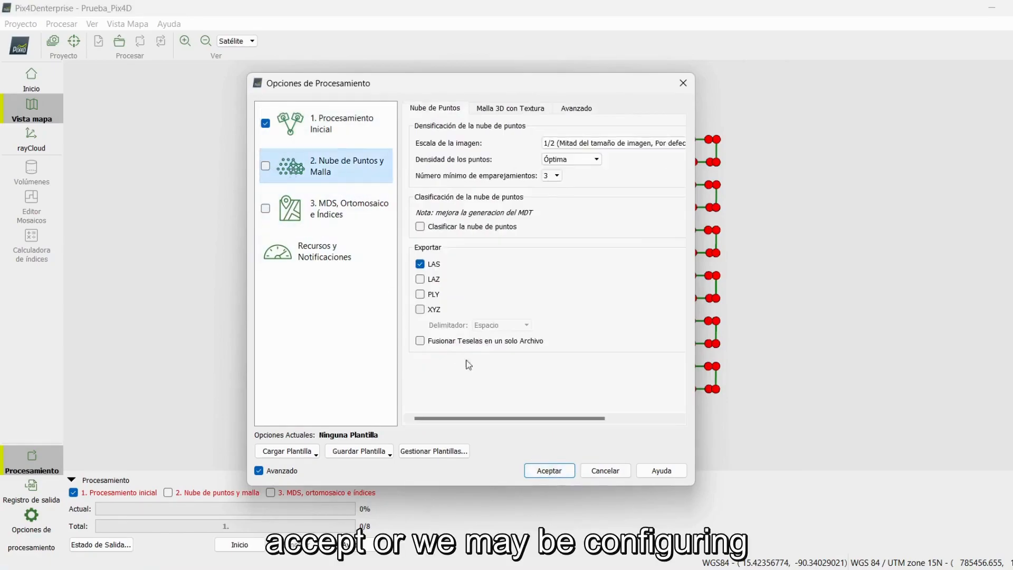
pyautogui.click(338, 134)
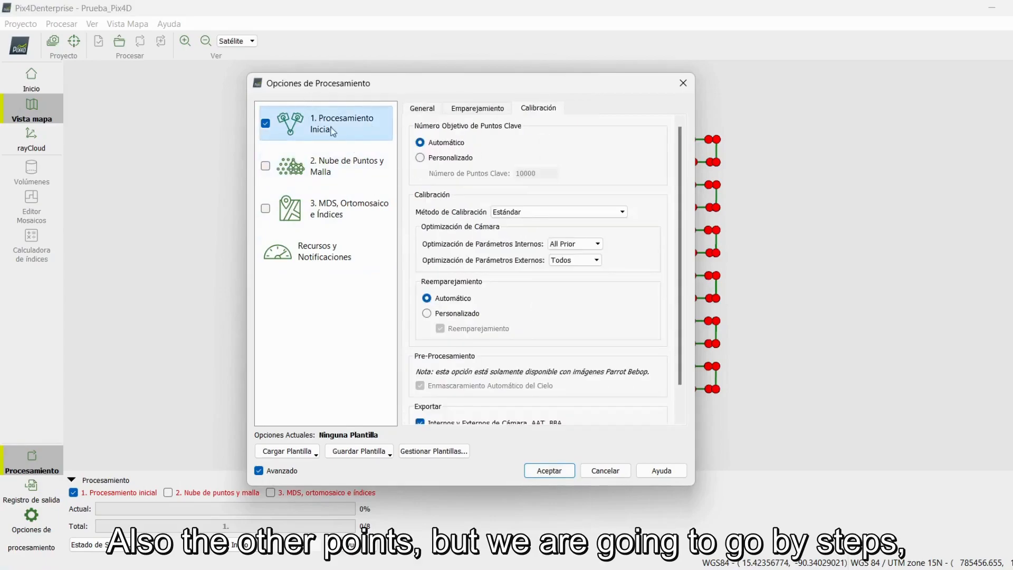
pyautogui.click(549, 471)
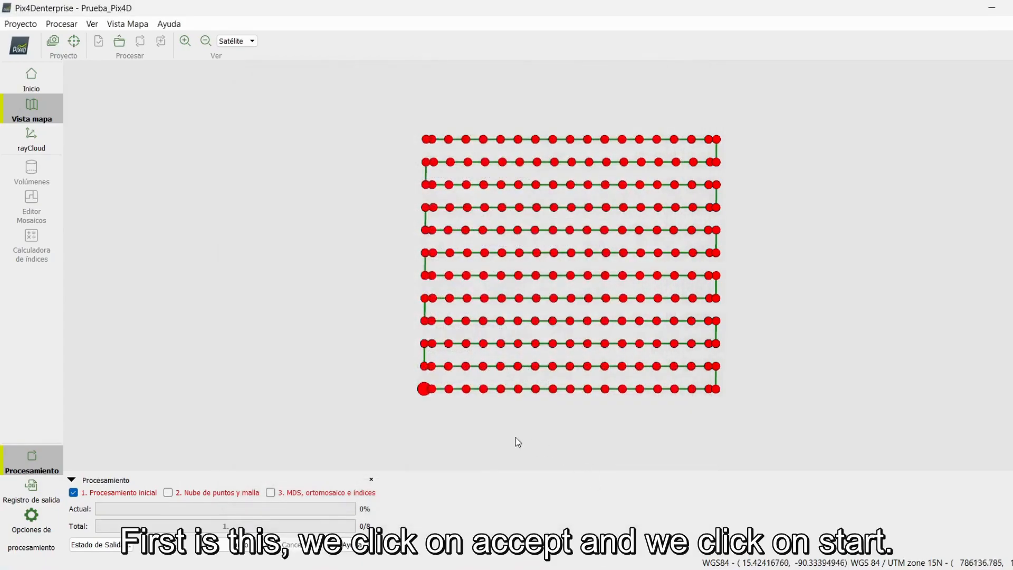
pyautogui.click(249, 549)
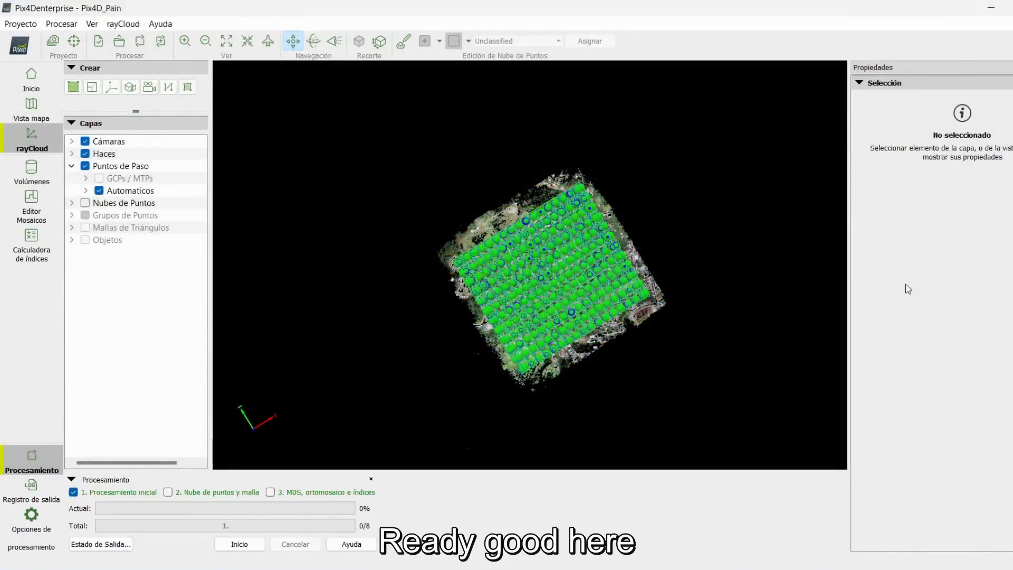
# Inspect the calibrated cameras and tie points in the rayCloud and open the quality report
pyautogui.scroll(4, 551, 285)
pyautogui.moveTo(553, 326); pyautogui.dragTo(582, 315)
pyautogui.scroll(-3, 582, 315)
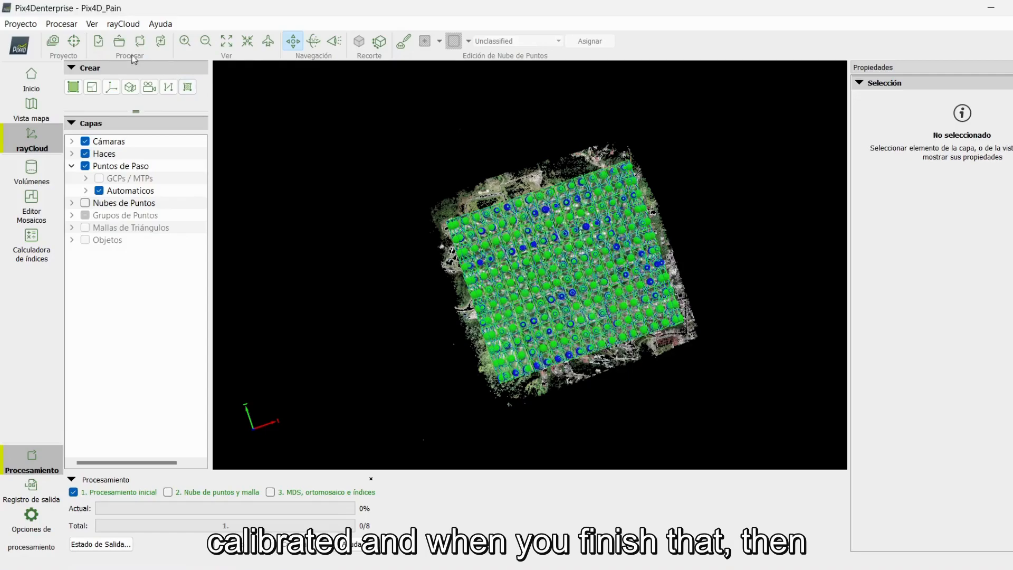
pyautogui.click(100, 44)
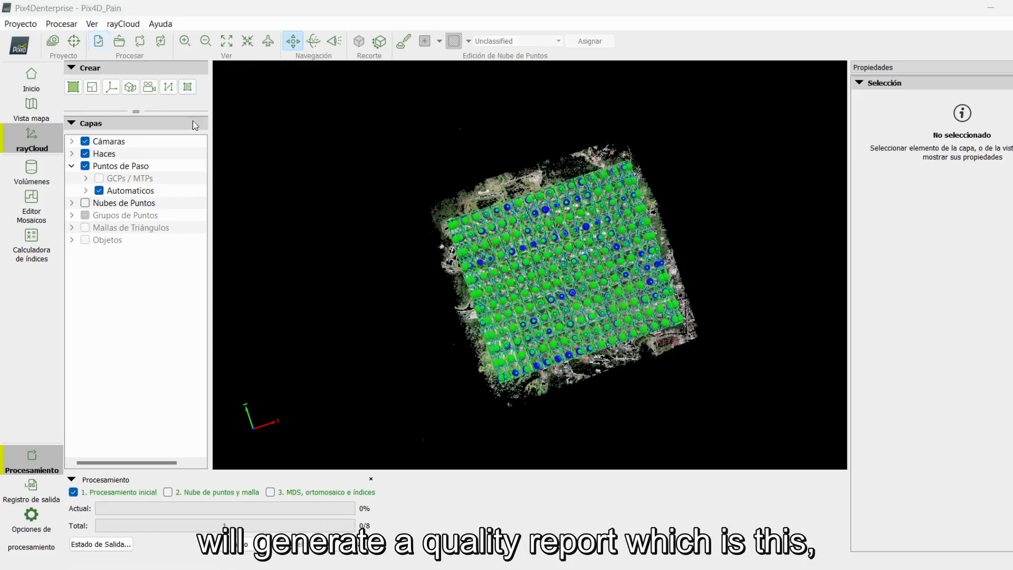
# Enlarge the quality report, review its Summary, Quality Check and Preview sections, and close it
pyautogui.moveTo(569, 153); pyautogui.dragTo(568, 60)
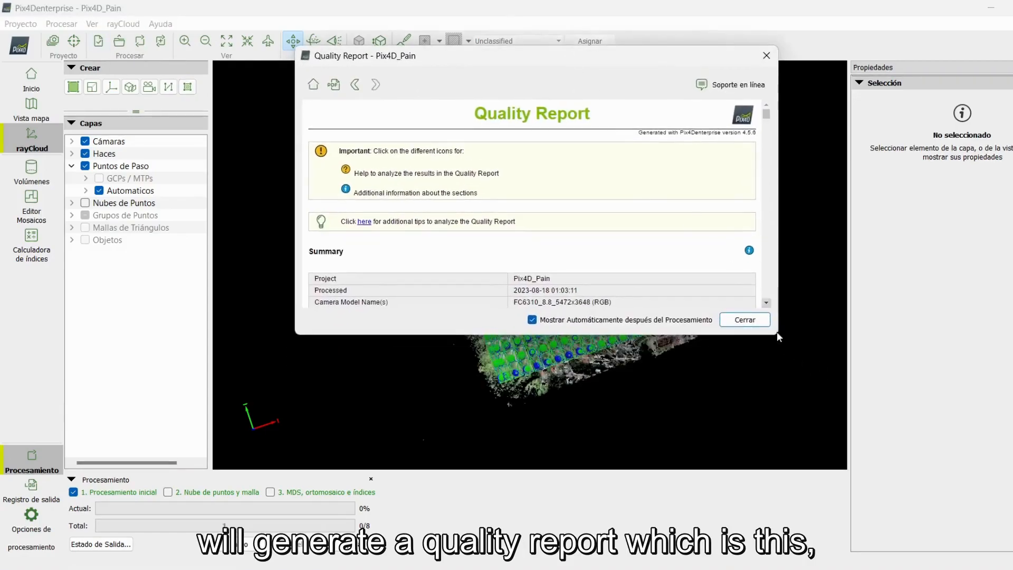
pyautogui.moveTo(777, 333); pyautogui.dragTo(896, 473)
pyautogui.scroll(-3, 670, 303)
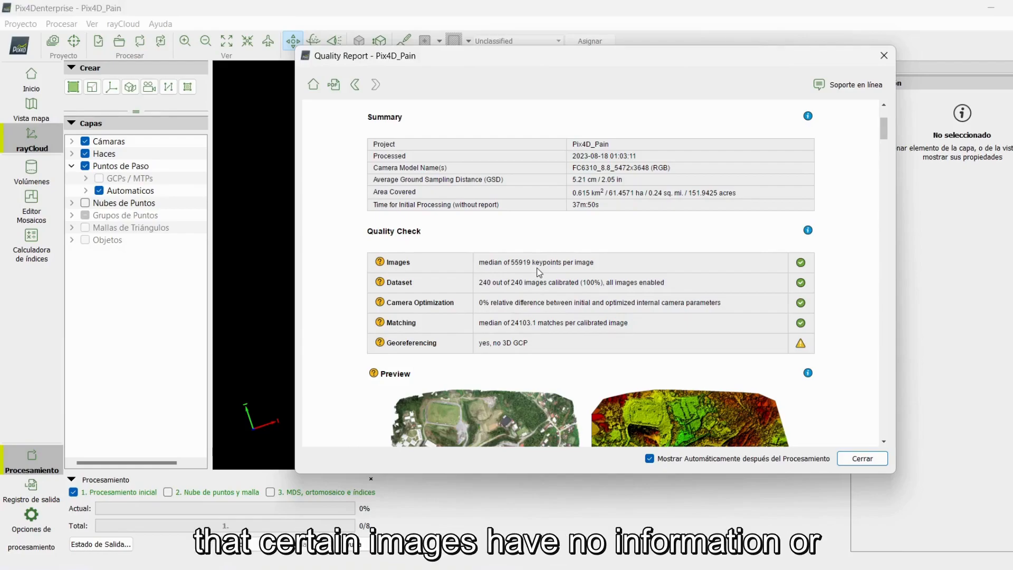
pyautogui.moveTo(555, 63); pyautogui.dragTo(459, 52)
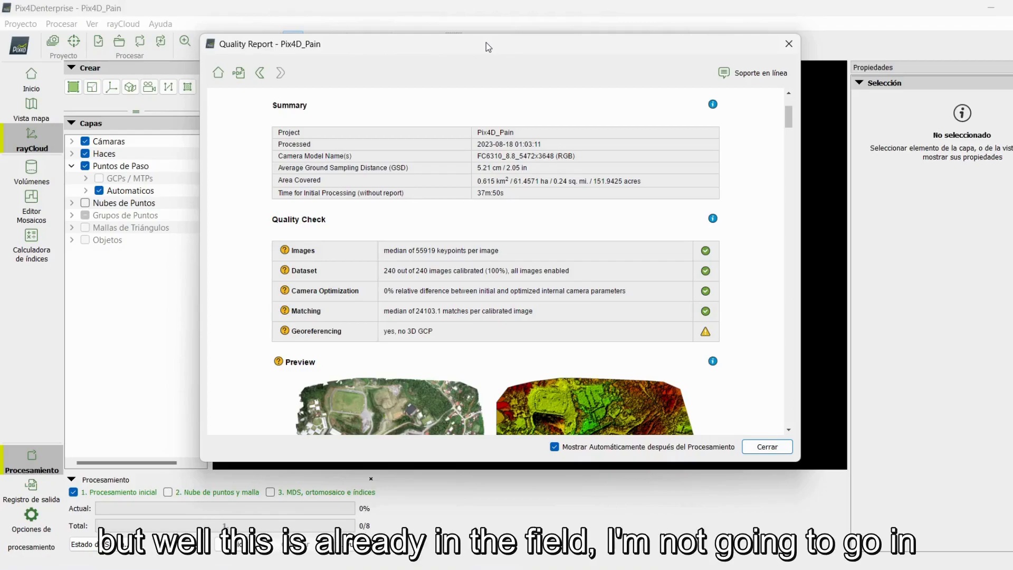
pyautogui.moveTo(486, 43); pyautogui.dragTo(526, 60)
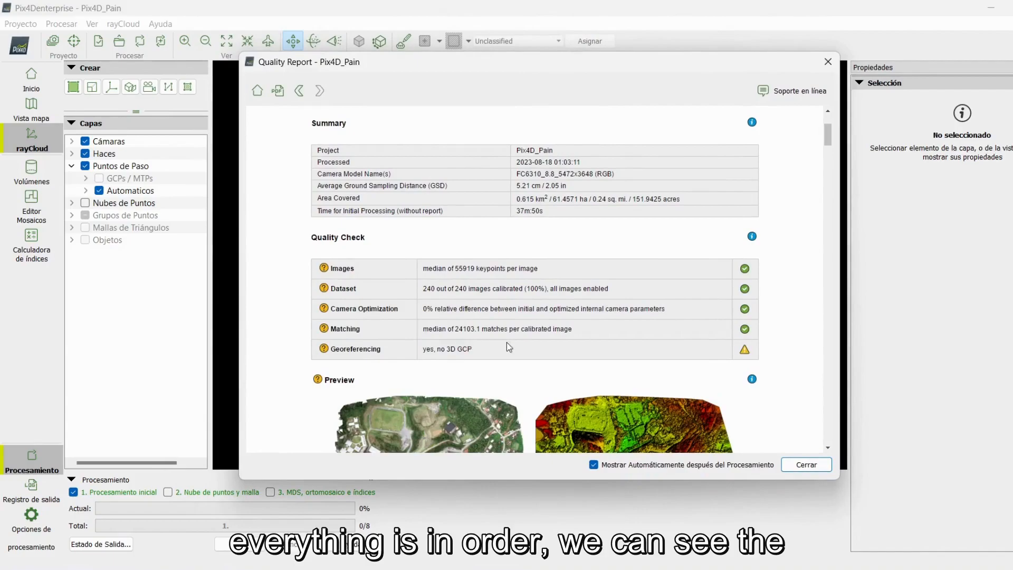
pyautogui.moveTo(552, 68); pyautogui.dragTo(524, 65)
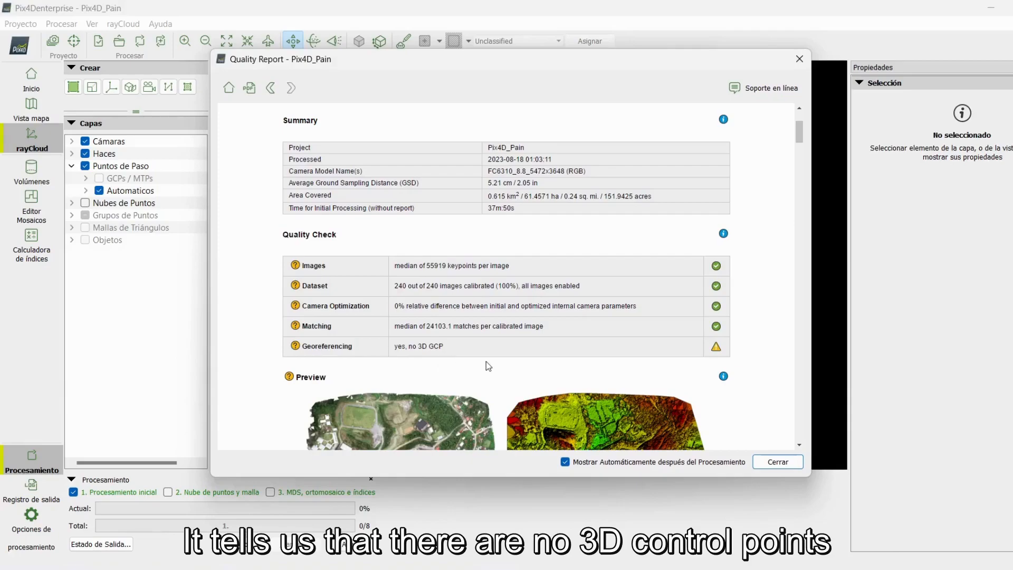
pyautogui.scroll(-5, 494, 365)
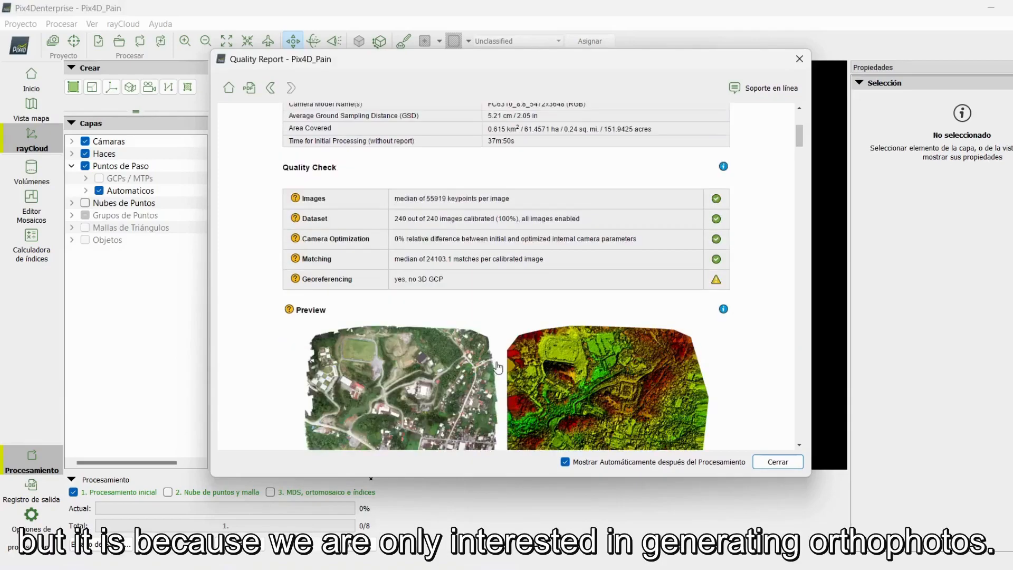
pyautogui.click(778, 461)
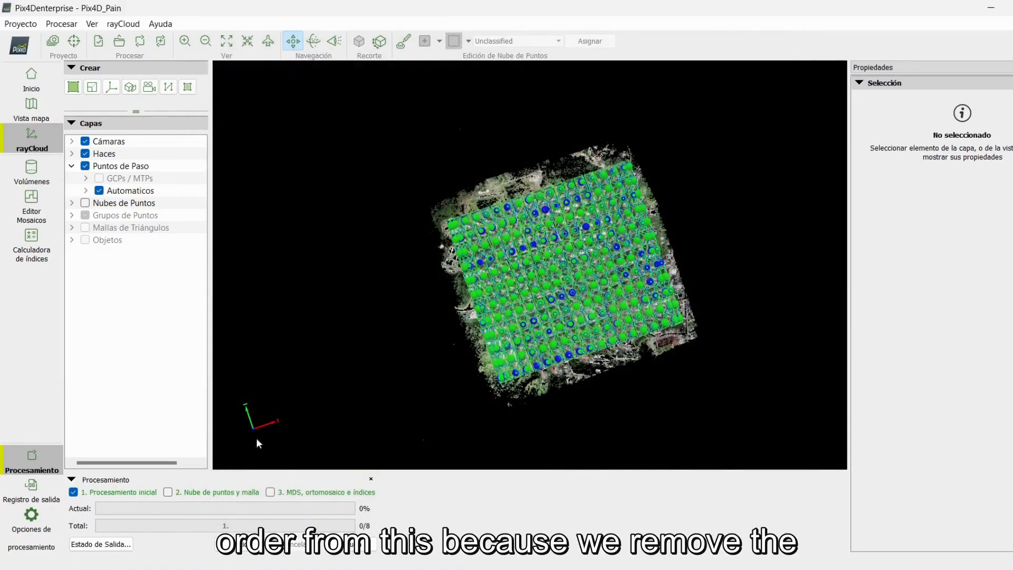
# Disable the initial processing stage and enable only the point cloud and mesh stage
pyautogui.click(127, 493)
pyautogui.click(183, 493)
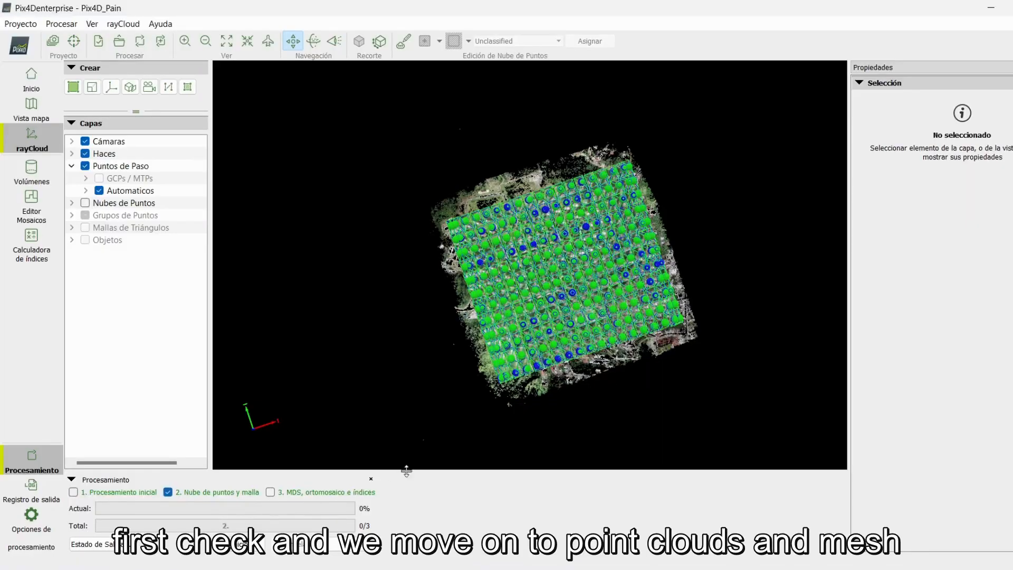
# Inspect the calibrated cameras above the tie points from several angles, and hide the Cámaras layer
pyautogui.moveTo(651, 380); pyautogui.dragTo(610, 231)
pyautogui.scroll(5, 523, 369)
pyautogui.moveTo(524, 370); pyautogui.dragTo(295, 269)
pyautogui.scroll(3, 631, 300)
pyautogui.moveTo(676, 293); pyautogui.dragTo(472, 274, button='middle')
pyautogui.moveTo(674, 292); pyautogui.dragTo(549, 283)
pyautogui.moveTo(739, 274); pyautogui.dragTo(507, 264, button='middle')
pyautogui.moveTo(652, 267); pyautogui.dragTo(486, 262)
pyautogui.moveTo(533, 290); pyautogui.dragTo(581, 343)
pyautogui.scroll(-6, 585, 302)
pyautogui.moveTo(561, 232); pyautogui.dragTo(566, 283, button='middle')
pyautogui.moveTo(566, 283); pyautogui.dragTo(536, 380)
pyautogui.moveTo(570, 249); pyautogui.dragTo(596, 229)
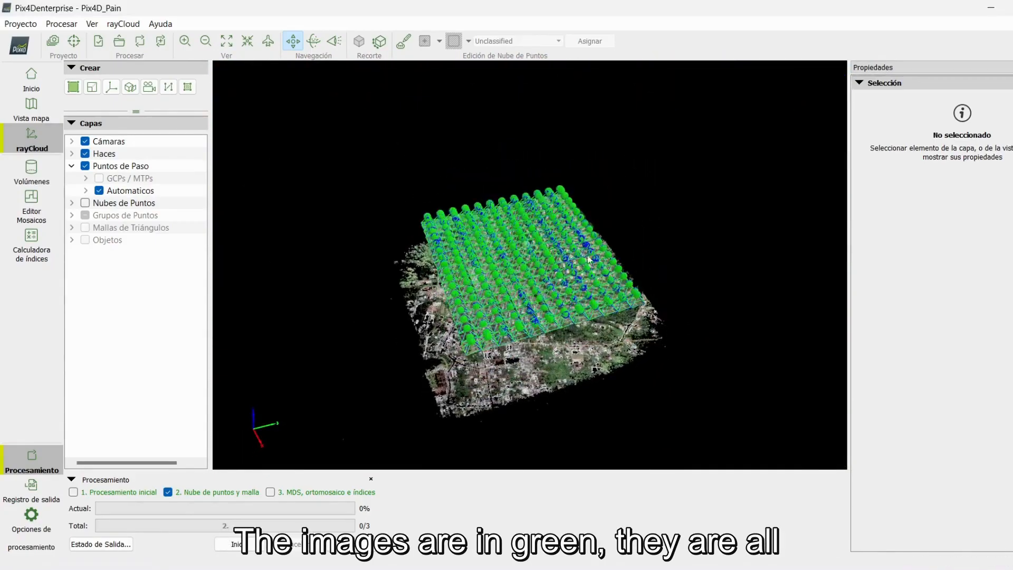
pyautogui.scroll(5, 553, 353)
pyautogui.moveTo(553, 354); pyautogui.dragTo(533, 328)
pyautogui.scroll(-2, 534, 327)
pyautogui.click(85, 141)
pyautogui.moveTo(560, 248); pyautogui.dragTo(520, 343)
# In the point cloud processing options, keep classification enabled, image scale at 1/2 and the minimum number of matches at 3
pyautogui.click(32, 522)
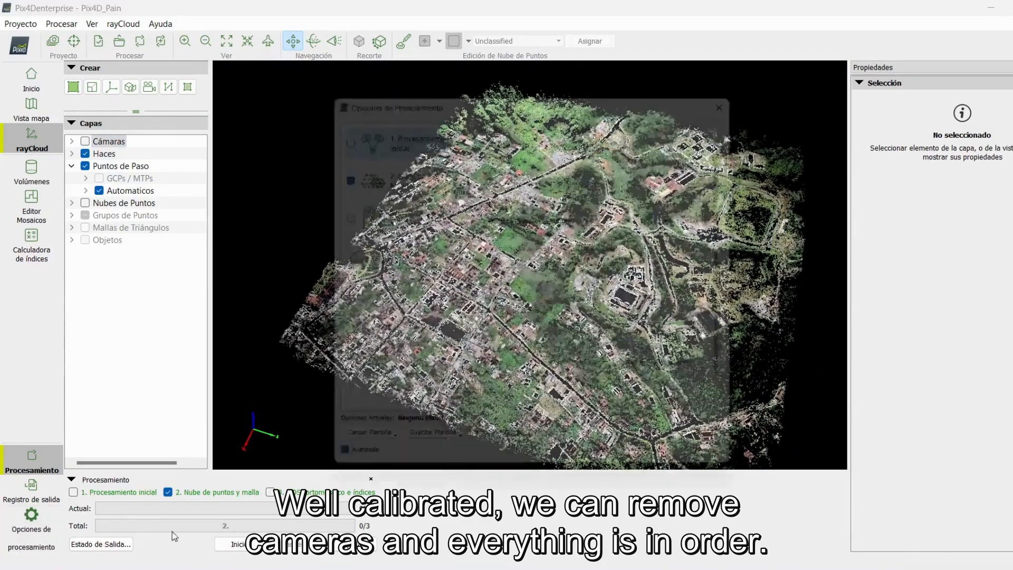
pyautogui.click(438, 175)
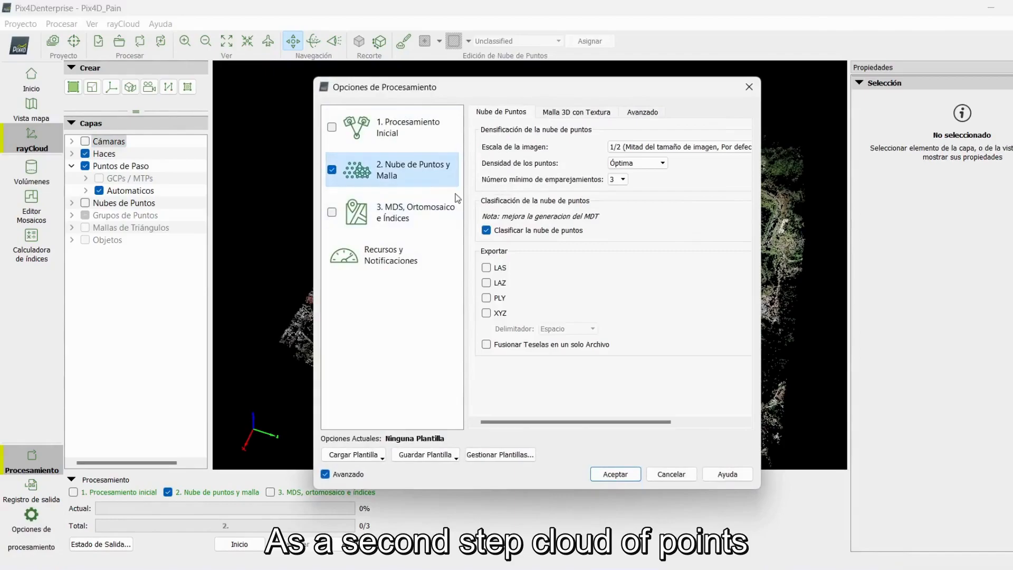
pyautogui.click(519, 233)
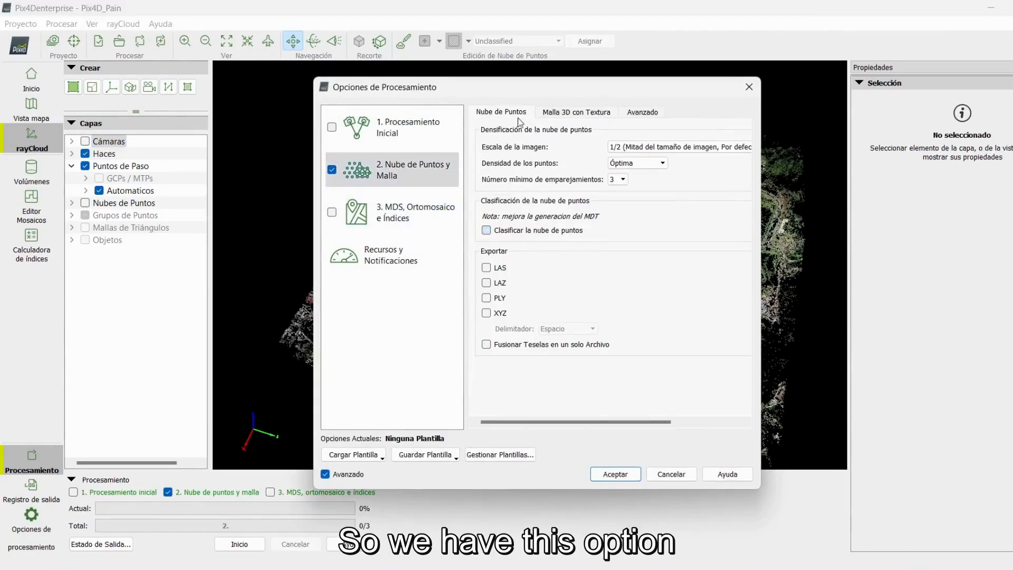
pyautogui.click(539, 233)
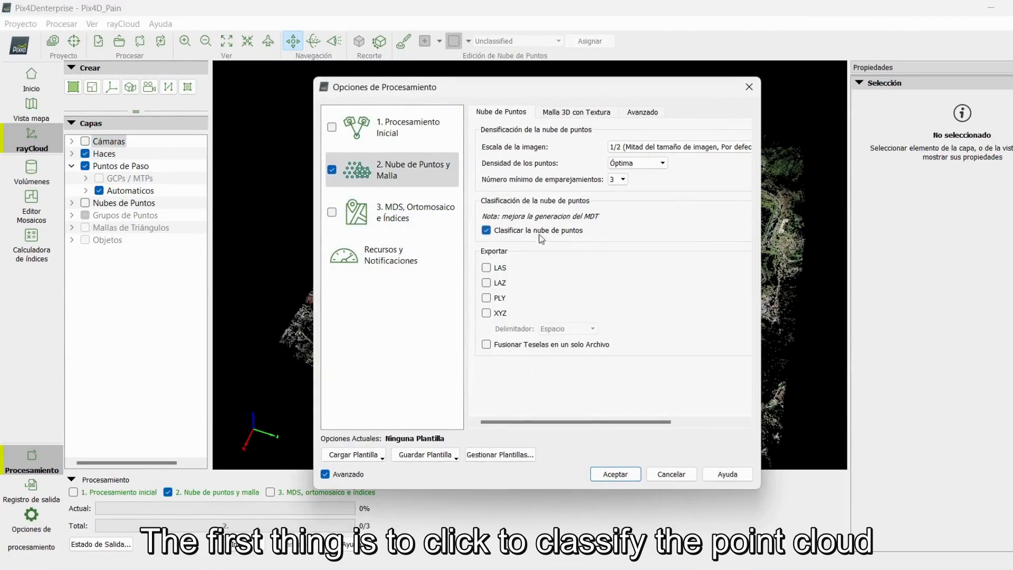
pyautogui.click(659, 146)
pyautogui.click(656, 156)
pyautogui.click(623, 180)
pyautogui.click(623, 179)
# Leave textured 3D mesh generation off and keep the advanced matching window size at 7x7 pixels
pyautogui.click(575, 113)
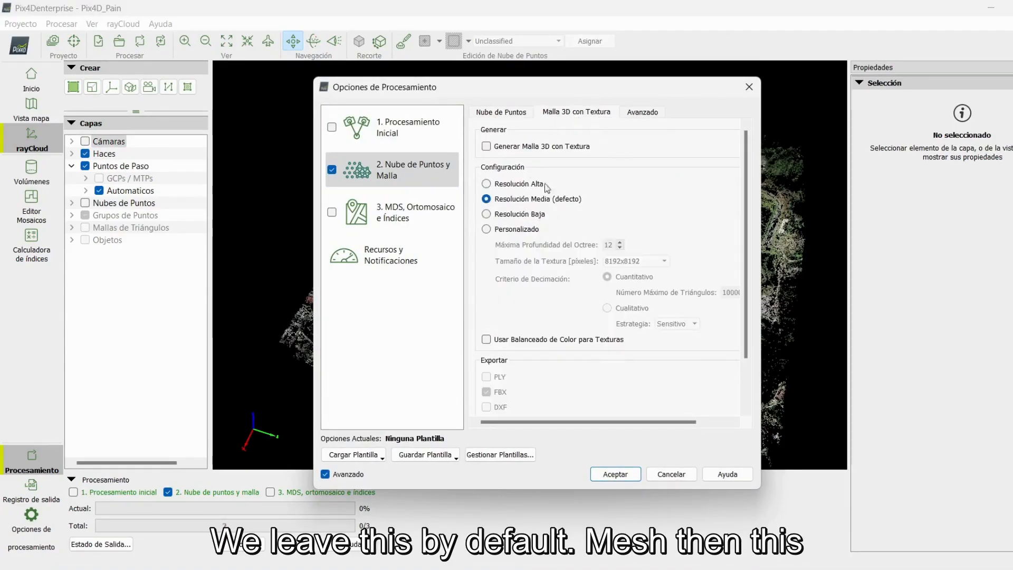
pyautogui.click(487, 146)
pyautogui.click(643, 111)
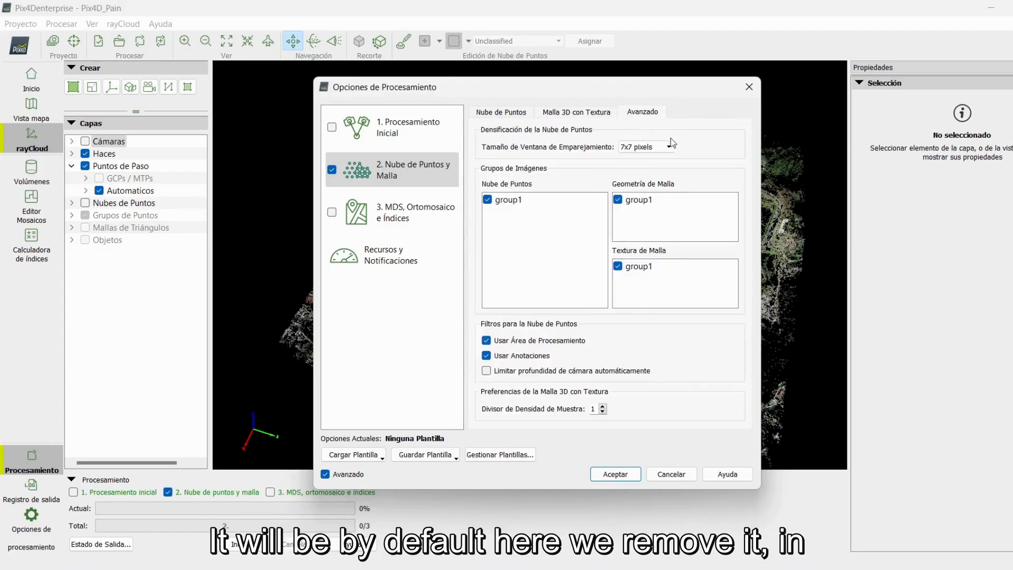
pyautogui.click(652, 148)
pyautogui.click(644, 157)
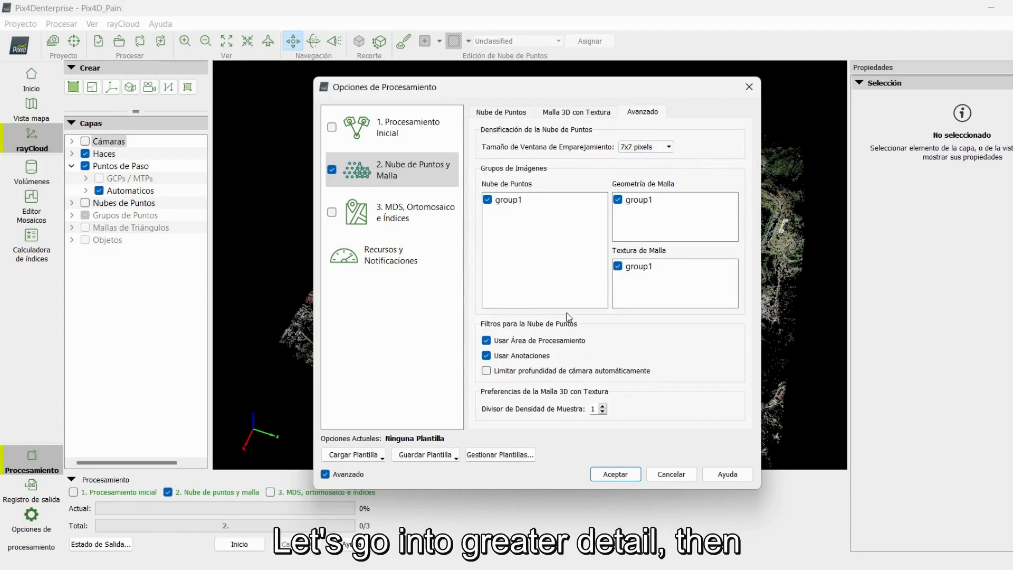
# Recheck the point cloud and textured mesh settings and accept the processing options
pyautogui.click(502, 112)
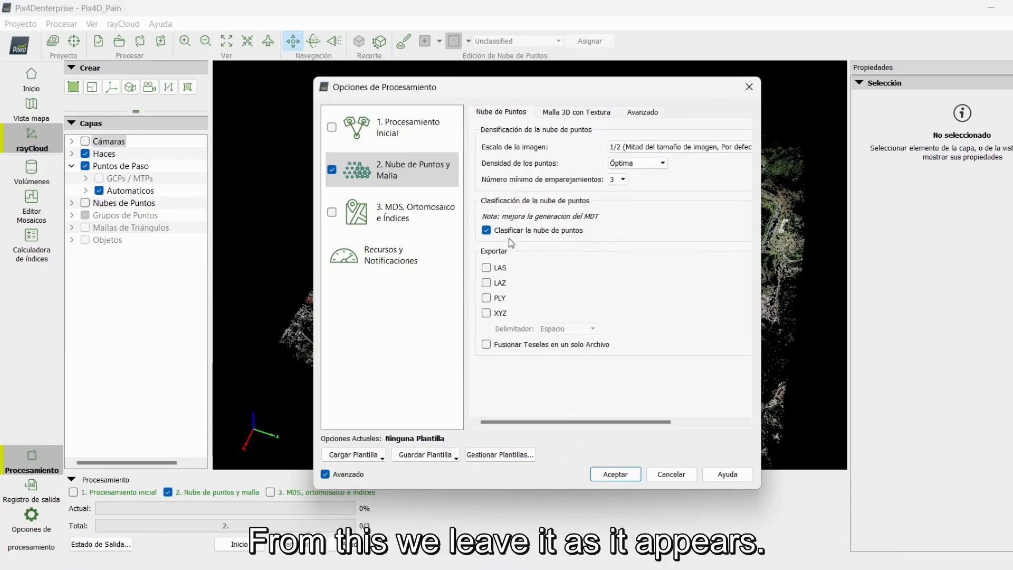
pyautogui.click(576, 113)
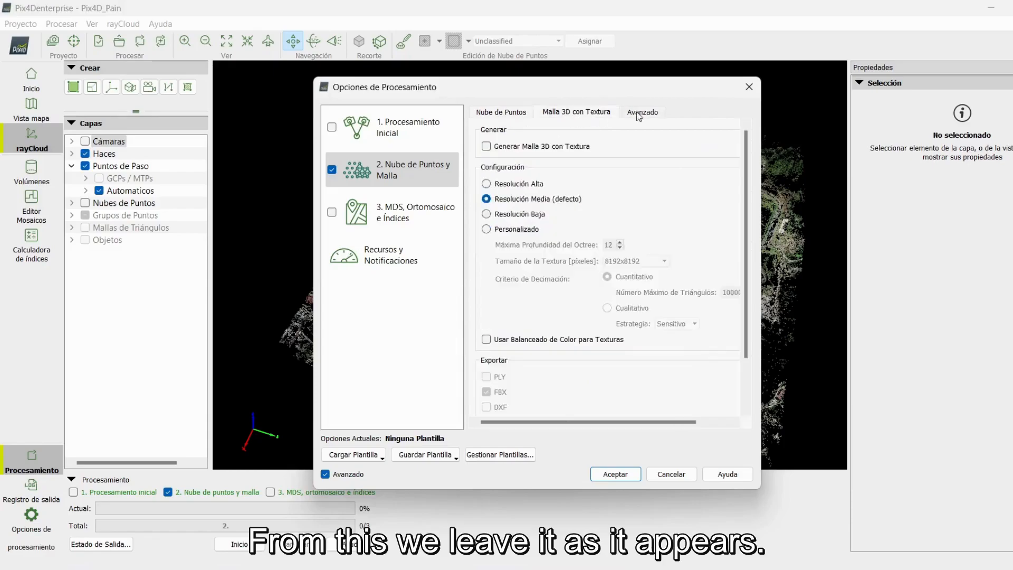
pyautogui.click(523, 112)
pyautogui.click(615, 474)
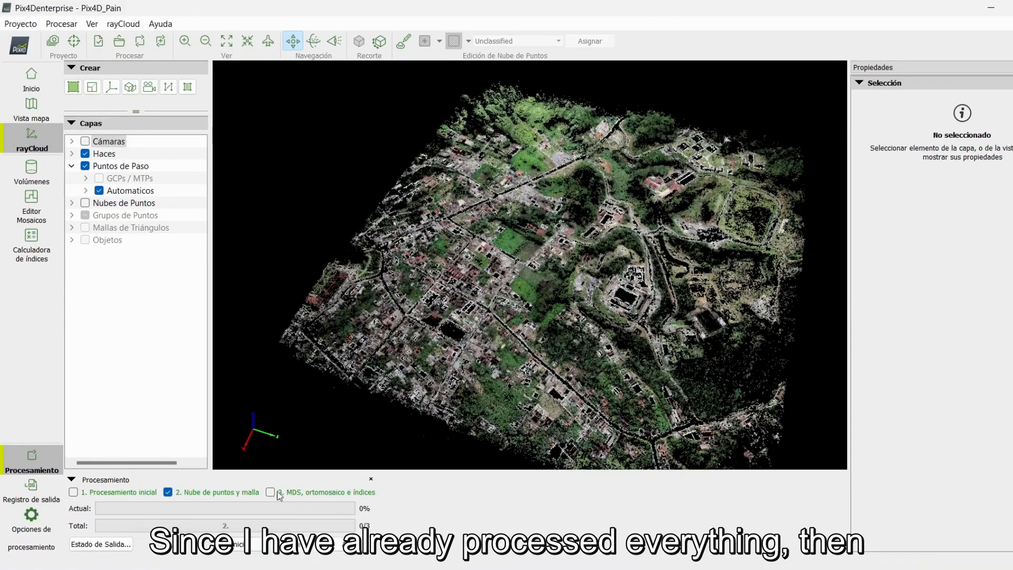
# Disable the point cloud and mesh processing stage and hide the Haces and Puntos de Paso layers
pyautogui.click(201, 494)
pyautogui.click(85, 153)
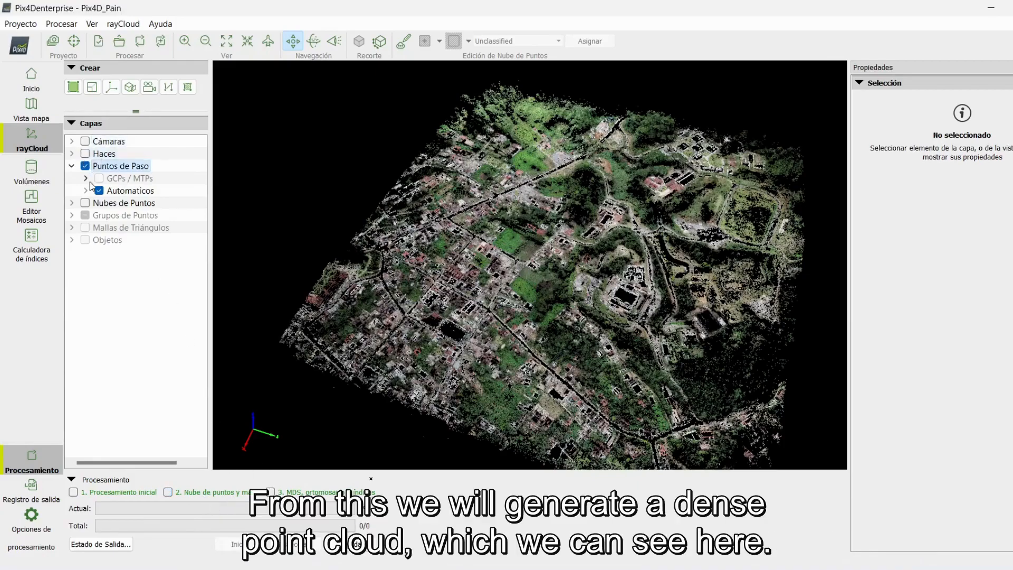
pyautogui.click(85, 166)
# Show the Nubes de Puntos layer, confirm loading the densified point cloud, and expand its sublayers
pyautogui.click(85, 203)
pyautogui.click(530, 314)
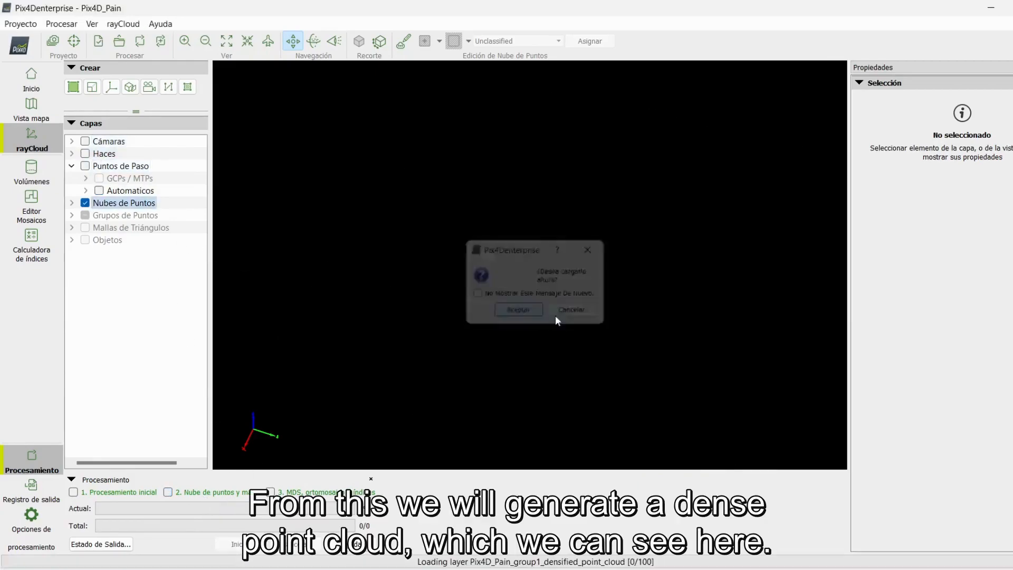
pyautogui.click(71, 203)
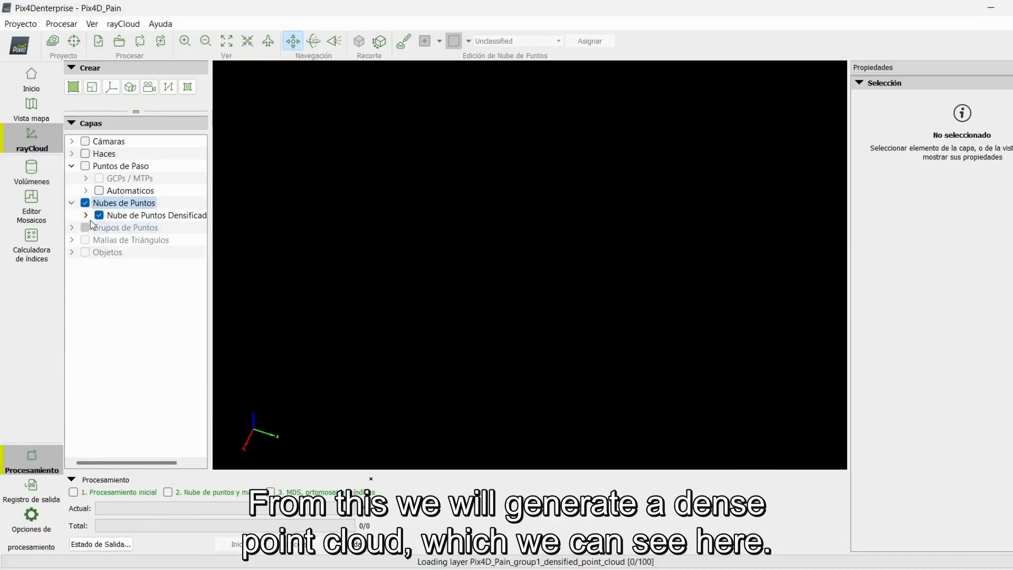
pyautogui.click(86, 215)
pyautogui.click(99, 227)
pyautogui.click(99, 277)
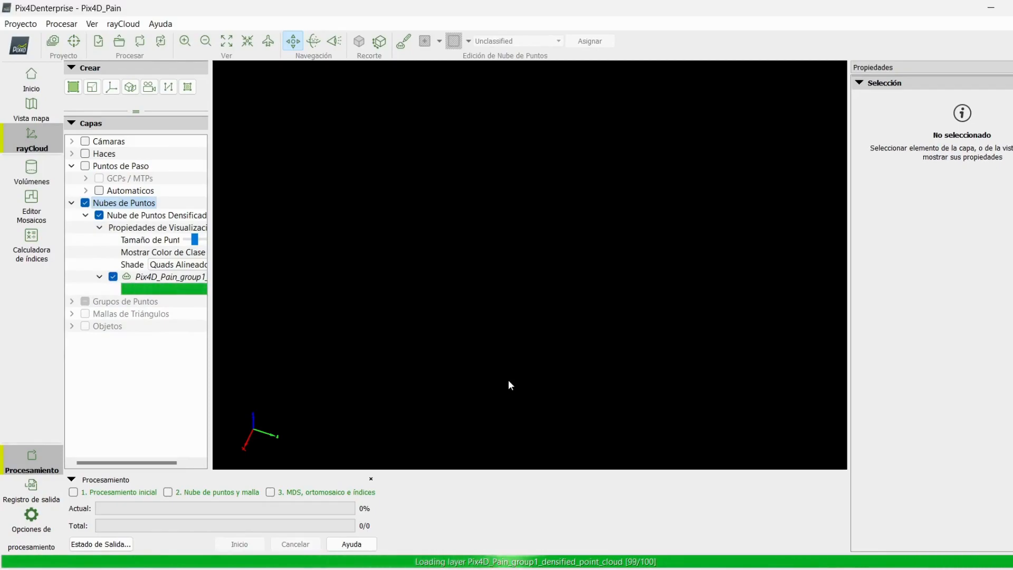
# Inspect the densified point cloud around the hilltop building, down to the vehicles parked beside it
pyautogui.moveTo(558, 280); pyautogui.dragTo(411, 282)
pyautogui.moveTo(412, 283); pyautogui.dragTo(475, 343, button='middle')
pyautogui.scroll(3, 463, 287)
pyautogui.moveTo(462, 287); pyautogui.dragTo(568, 359)
pyautogui.scroll(-4, 584, 278)
pyautogui.moveTo(585, 278); pyautogui.dragTo(447, 397)
pyautogui.scroll(5, 634, 286)
pyautogui.moveTo(734, 232); pyautogui.dragTo(625, 307, button='middle')
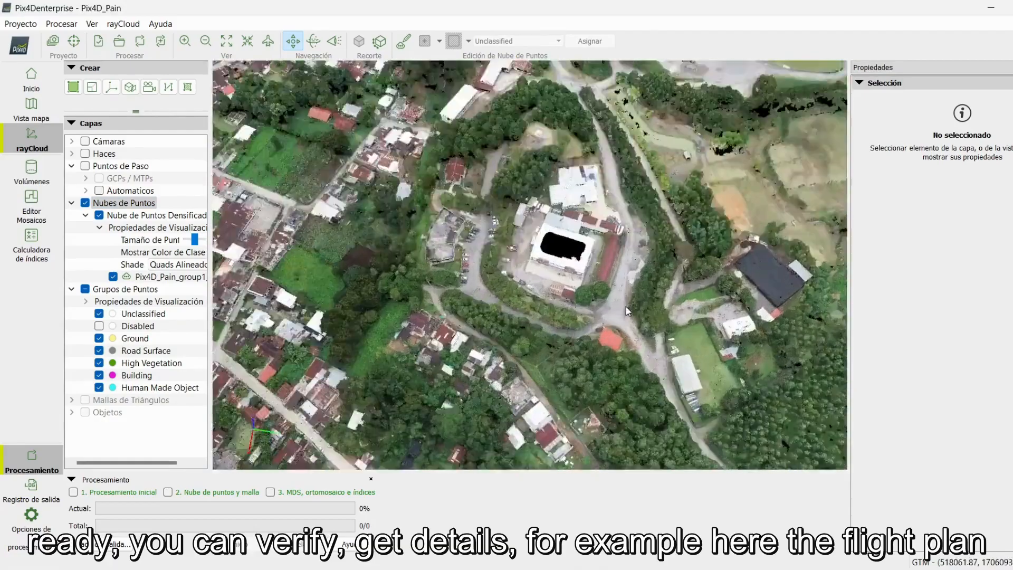
pyautogui.scroll(5, 625, 307)
pyautogui.moveTo(626, 306); pyautogui.dragTo(617, 238)
pyautogui.scroll(6, 316, 204)
pyautogui.moveTo(403, 223); pyautogui.dragTo(546, 245, button='middle')
pyautogui.moveTo(546, 244); pyautogui.dragTo(495, 338)
pyautogui.scroll(-4, 497, 339)
pyautogui.scroll(3, 499, 286)
pyautogui.moveTo(499, 286); pyautogui.dragTo(478, 363)
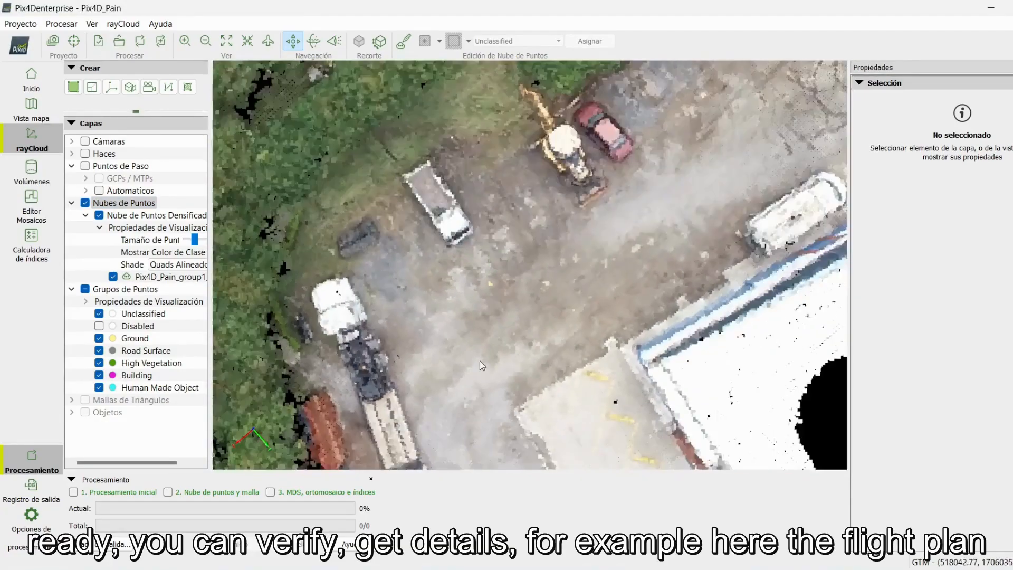
# Examine the houses, trees and white-roofed building complex in the densified point cloud from oblique angles
pyautogui.scroll(-8, 502, 331)
pyautogui.scroll(5, 516, 172)
pyautogui.moveTo(626, 109); pyautogui.dragTo(718, 331, button='middle')
pyautogui.scroll(3, 626, 242)
pyautogui.moveTo(521, 198); pyautogui.dragTo(481, 223)
pyautogui.moveTo(481, 228); pyautogui.dragTo(699, 300, button='middle')
pyautogui.moveTo(455, 214); pyautogui.dragTo(522, 192)
pyautogui.moveTo(438, 198); pyautogui.dragTo(649, 311, button='middle')
pyautogui.scroll(-3, 560, 260)
pyautogui.moveTo(559, 364); pyautogui.dragTo(515, 318)
pyautogui.moveTo(515, 318); pyautogui.dragTo(488, 337, button='middle')
pyautogui.moveTo(487, 336); pyautogui.dragTo(607, 306)
pyautogui.moveTo(745, 266); pyautogui.dragTo(633, 294, button='middle')
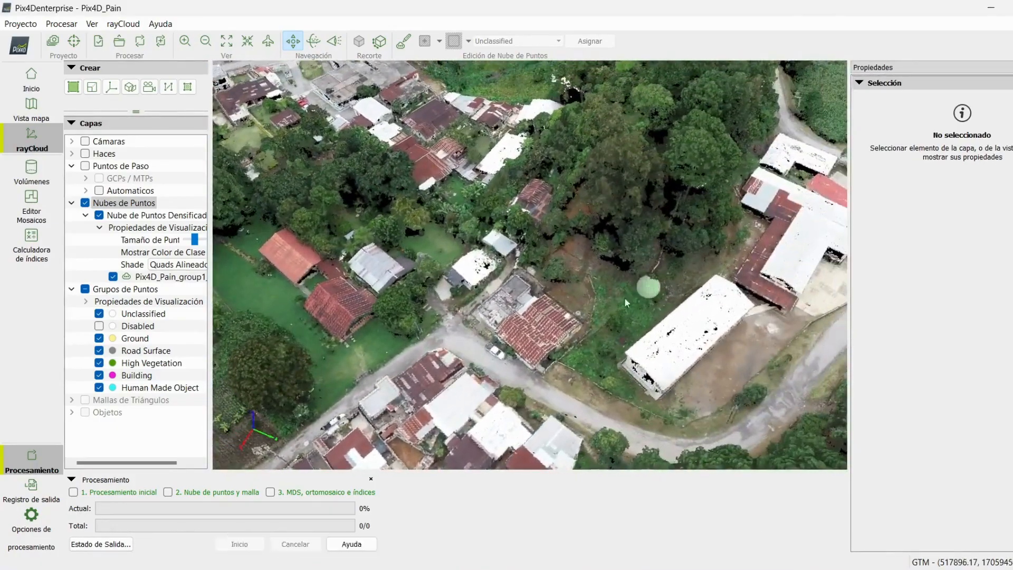
pyautogui.moveTo(632, 294); pyautogui.dragTo(663, 281)
pyautogui.moveTo(663, 281); pyautogui.dragTo(411, 235, button='middle')
pyautogui.moveTo(412, 235); pyautogui.dragTo(585, 242)
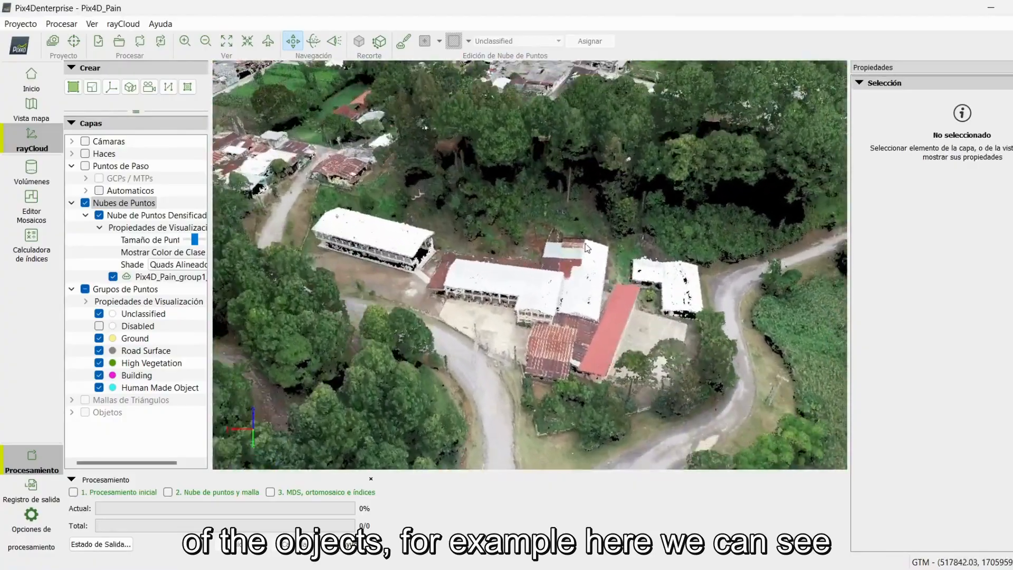
pyautogui.moveTo(585, 244); pyautogui.dragTo(472, 260, button='middle')
pyautogui.moveTo(546, 296); pyautogui.dragTo(343, 298)
# Examine the town's houses and building sides up close in the densified point cloud
pyautogui.scroll(3, 653, 311)
pyautogui.moveTo(653, 311); pyautogui.dragTo(528, 323, button='middle')
pyautogui.scroll(-5, 527, 323)
pyautogui.moveTo(528, 323); pyautogui.dragTo(569, 352)
pyautogui.scroll(3, 568, 353)
pyautogui.scroll(-3, 569, 352)
pyautogui.moveTo(631, 254); pyautogui.dragTo(701, 388)
pyautogui.moveTo(612, 227); pyautogui.dragTo(620, 275, button='middle')
pyautogui.scroll(4, 619, 274)
pyautogui.moveTo(620, 274); pyautogui.dragTo(645, 236)
pyautogui.scroll(-8, 645, 236)
pyautogui.moveTo(505, 166); pyautogui.dragTo(535, 362, button='middle')
pyautogui.scroll(10, 549, 313)
pyautogui.moveTo(535, 296); pyautogui.dragTo(503, 307)
pyautogui.moveTo(417, 311); pyautogui.dragTo(648, 311)
pyautogui.click(675, 309)
pyautogui.scroll(-3, 657, 222)
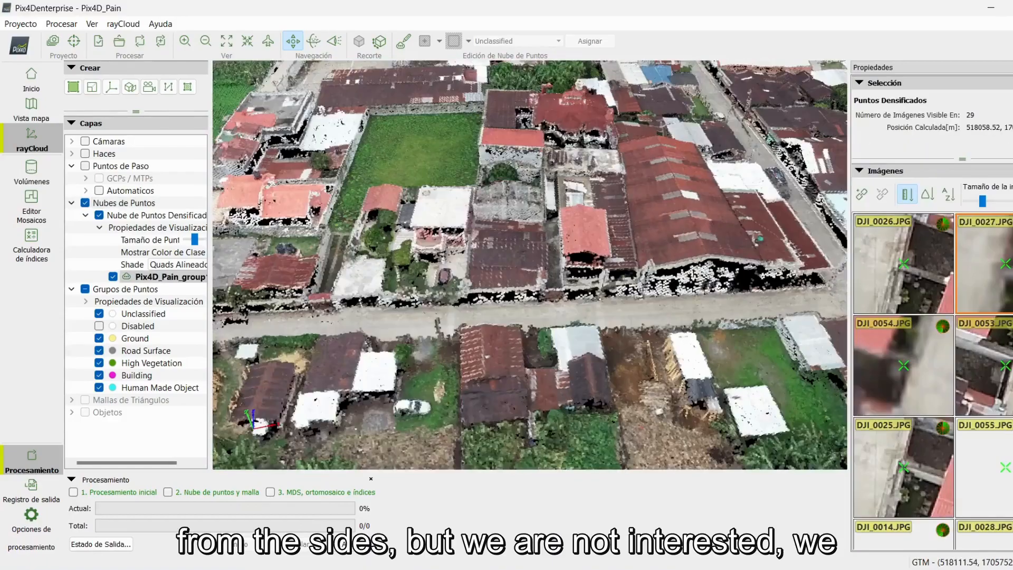
# Show the densified point cloud in top view and examine the surveyed area from above
pyautogui.press('t')
pyautogui.scroll(-10, 594, 304)
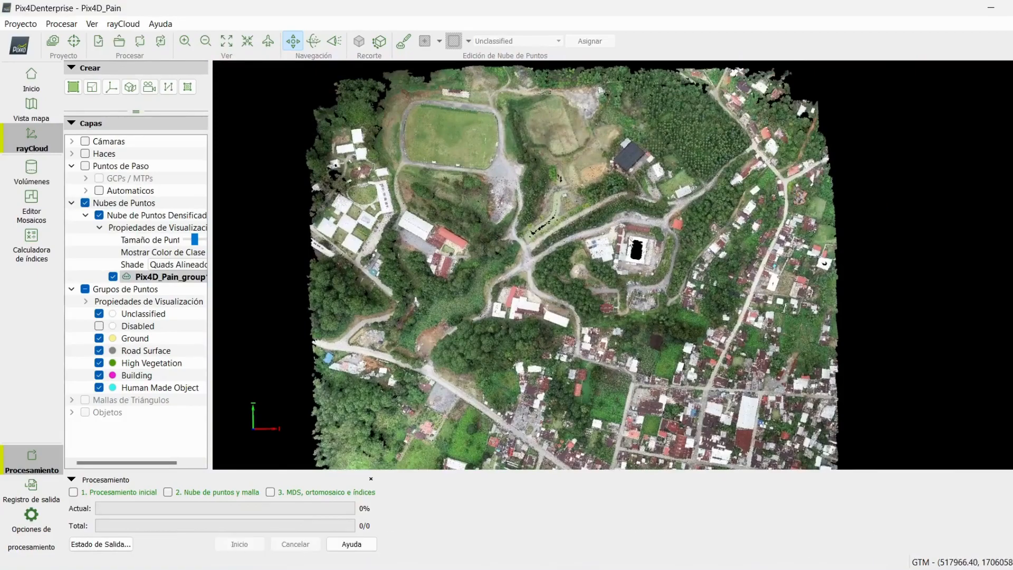
pyautogui.scroll(5, 629, 245)
pyautogui.scroll(-5, 517, 272)
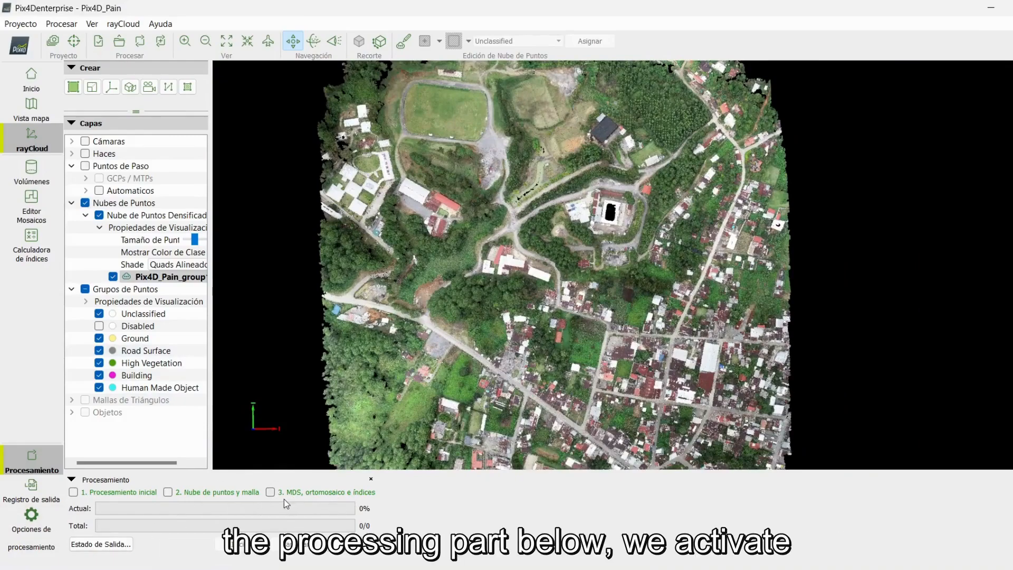
# Enable MDS, Ortomosaico e Índices in the processing options and leave its surface smoothing type set to Afilada
pyautogui.click(31, 514)
pyautogui.click(406, 222)
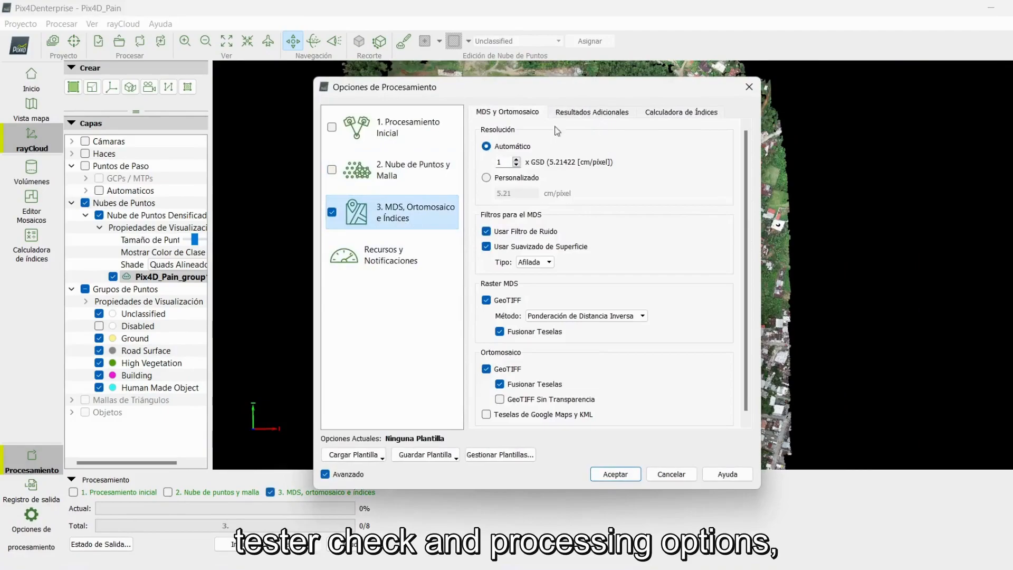
pyautogui.moveTo(747, 215); pyautogui.dragTo(749, 291)
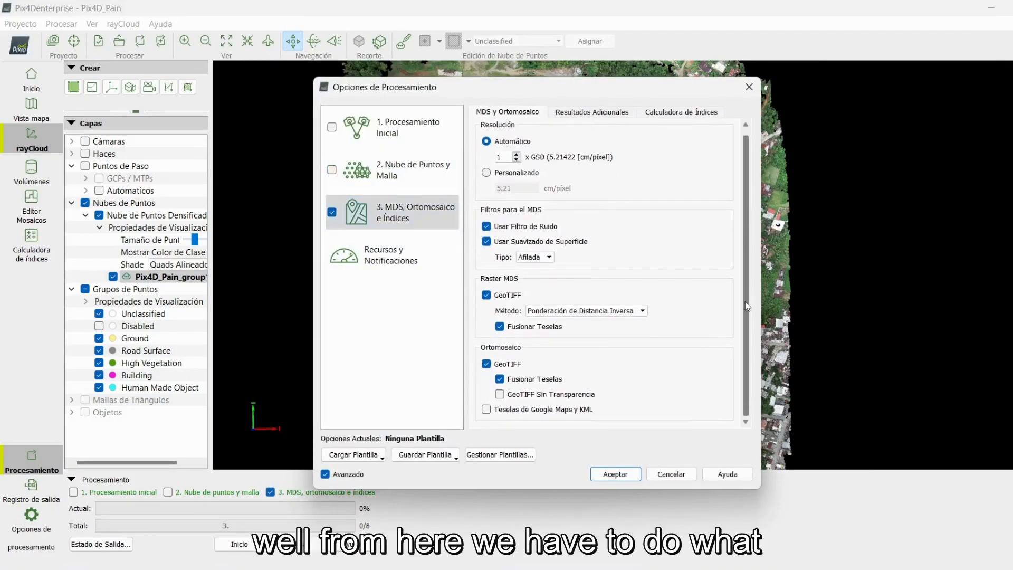
pyautogui.scroll(1, 543, 244)
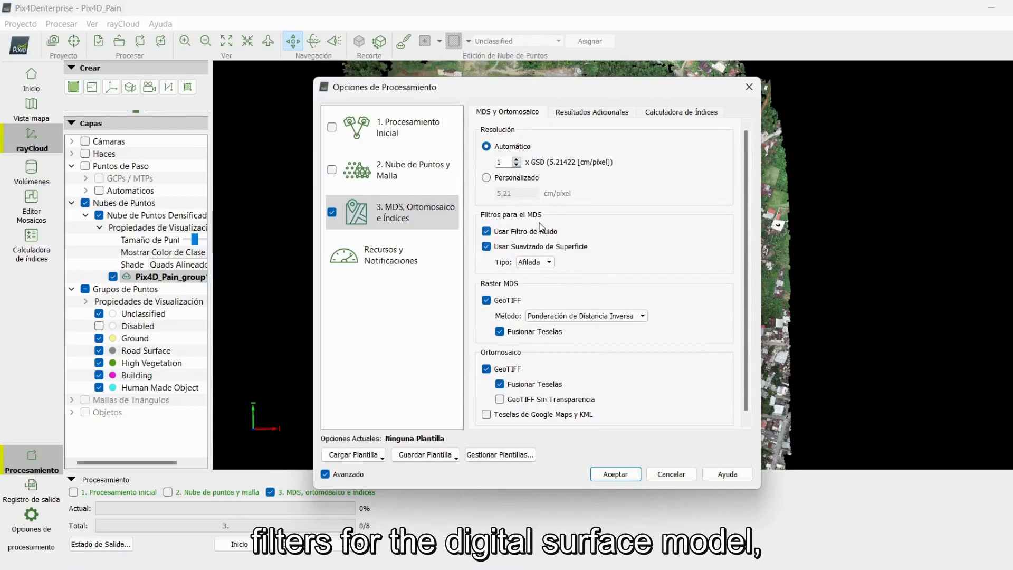
pyautogui.click(537, 261)
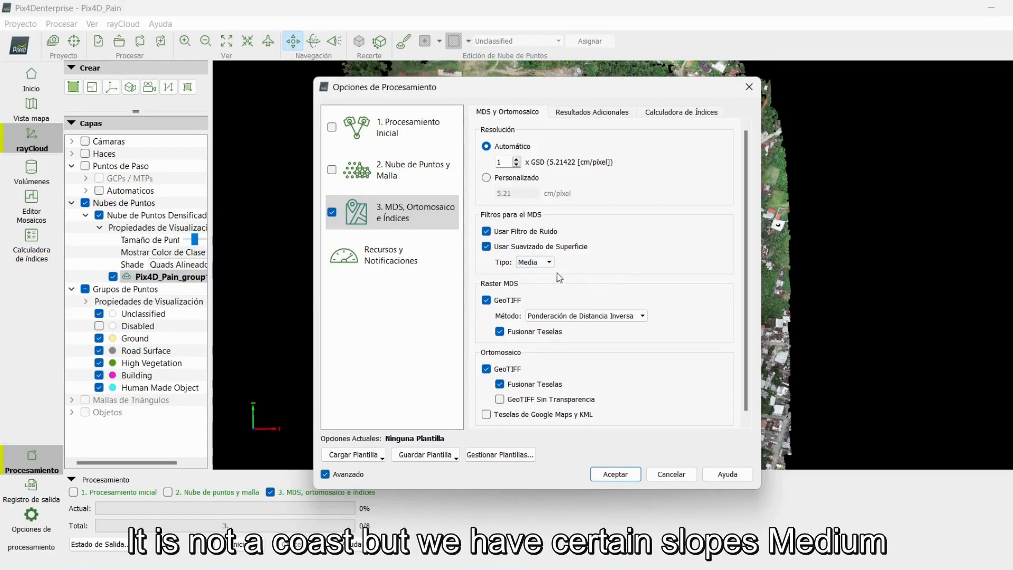
pyautogui.click(538, 264)
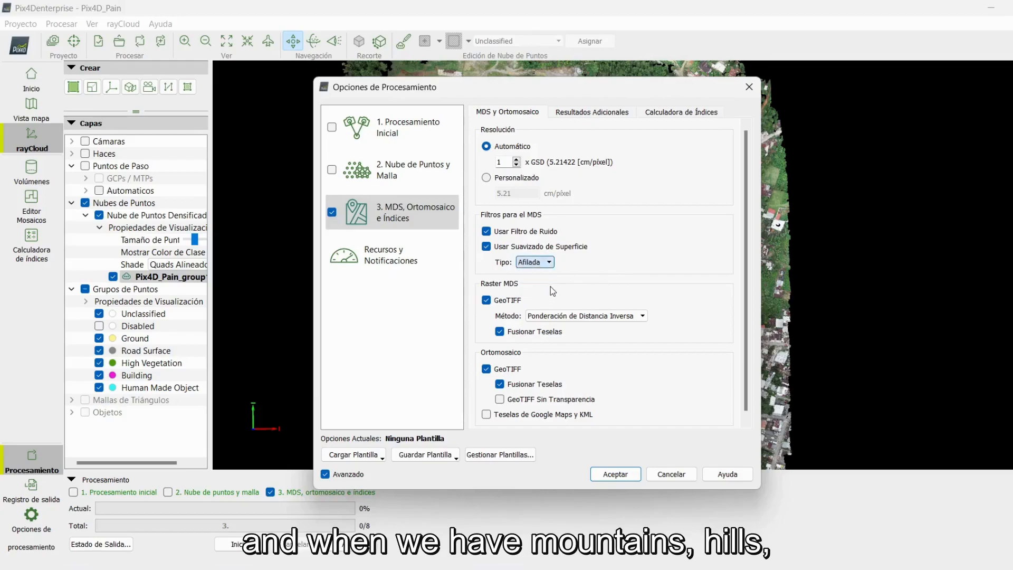
# Set the surface smoothing type to Media, keeping merged GeoTIFF outputs and the Ponderación de Distancia Inversa method for the MDS raster
pyautogui.click(549, 263)
pyautogui.click(550, 262)
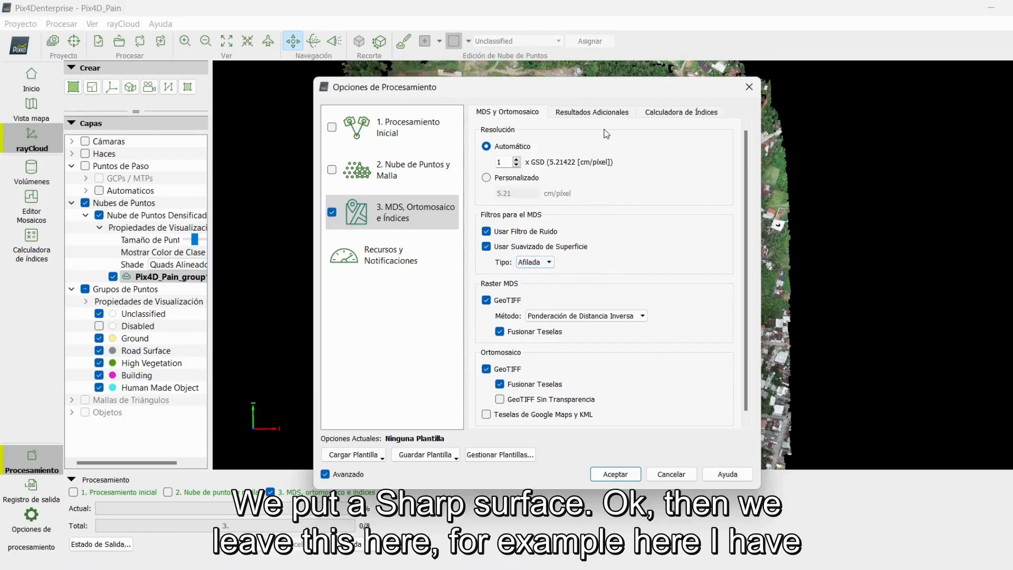
pyautogui.moveTo(631, 94); pyautogui.dragTo(595, 91)
pyautogui.click(554, 249)
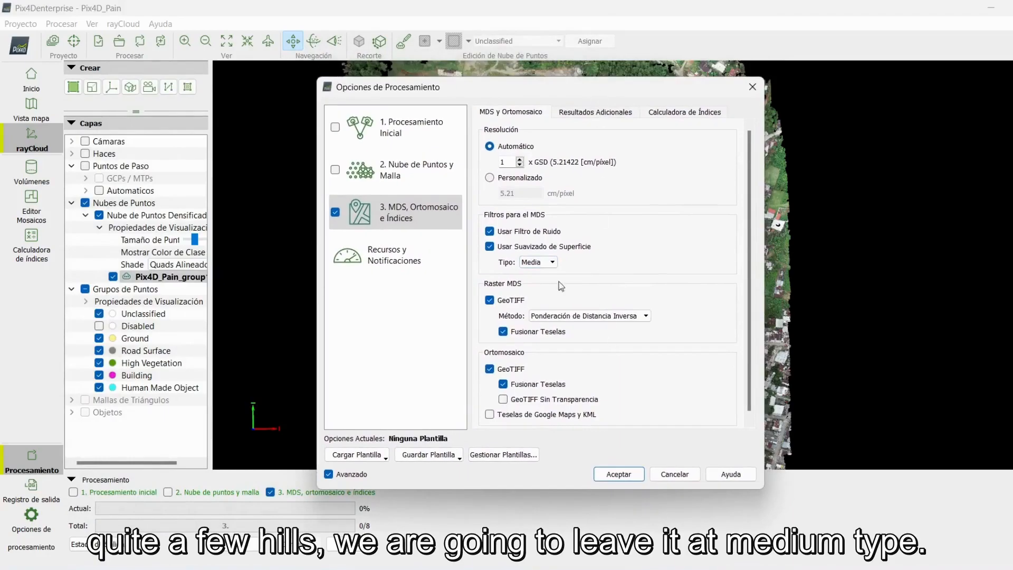
pyautogui.click(499, 302)
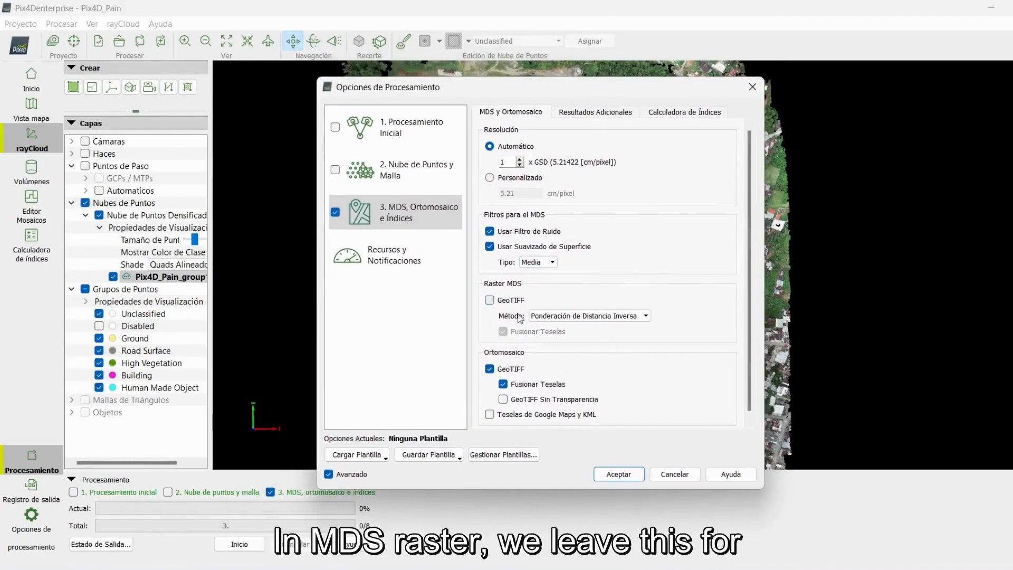
pyautogui.click(591, 316)
pyautogui.click(595, 324)
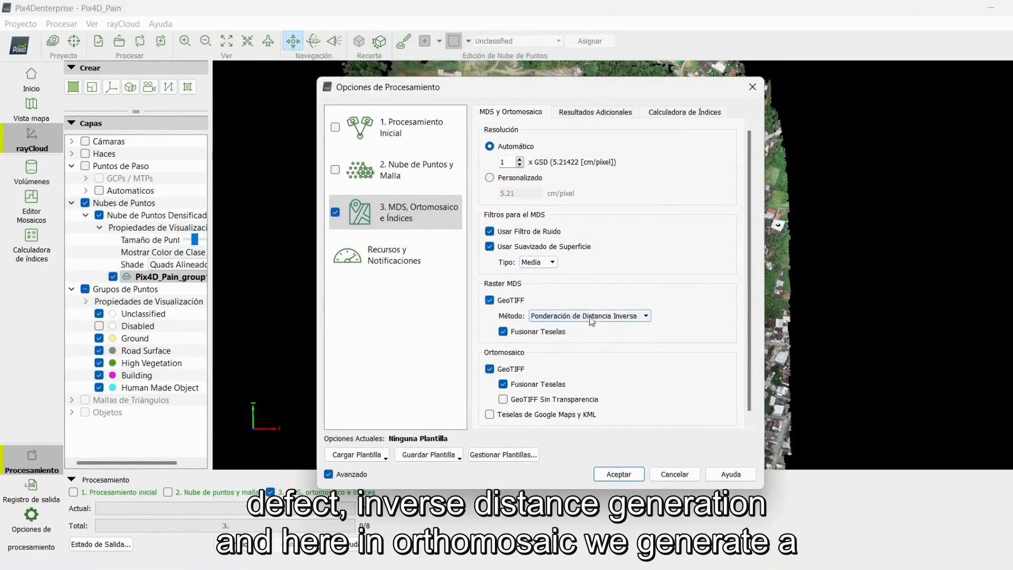
pyautogui.click(509, 368)
pyautogui.click(509, 366)
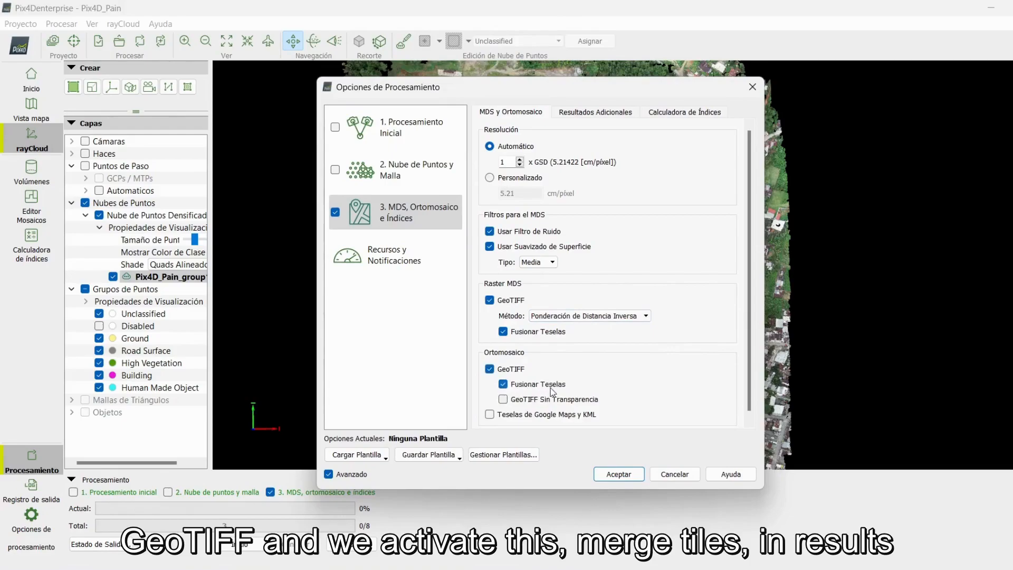
# Turn off the MDT raster GeoTIFF and the SHP contour lines among the additional results
pyautogui.click(610, 113)
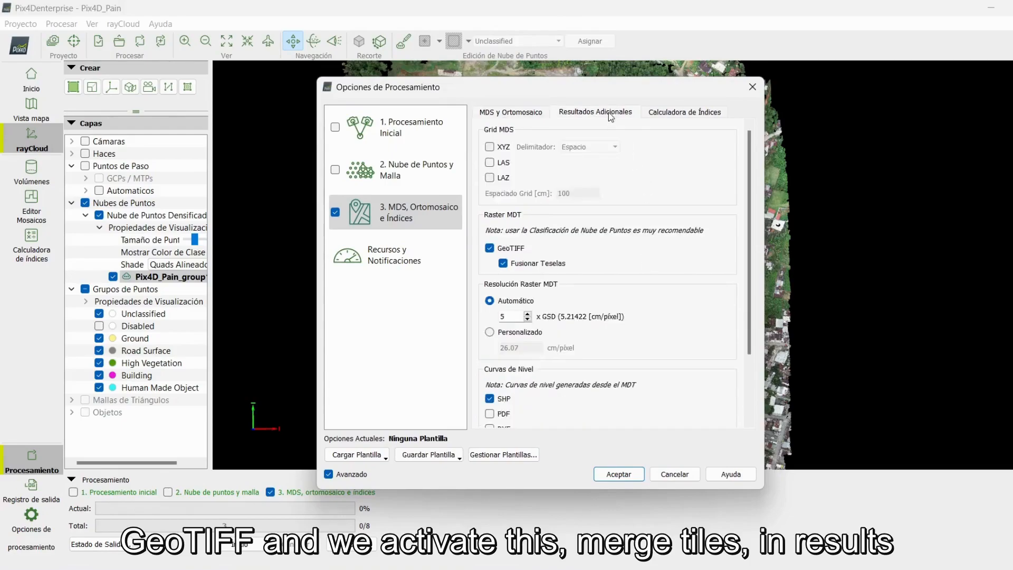
pyautogui.click(506, 249)
pyautogui.scroll(-3, 609, 287)
pyautogui.click(502, 316)
pyautogui.scroll(3, 594, 375)
pyautogui.scroll(-3, 569, 240)
pyautogui.scroll(3, 554, 335)
pyautogui.scroll(-3, 564, 230)
pyautogui.scroll(3, 555, 334)
# Leave the index calculator settings at their defaults and apply the processing options
pyautogui.click(692, 112)
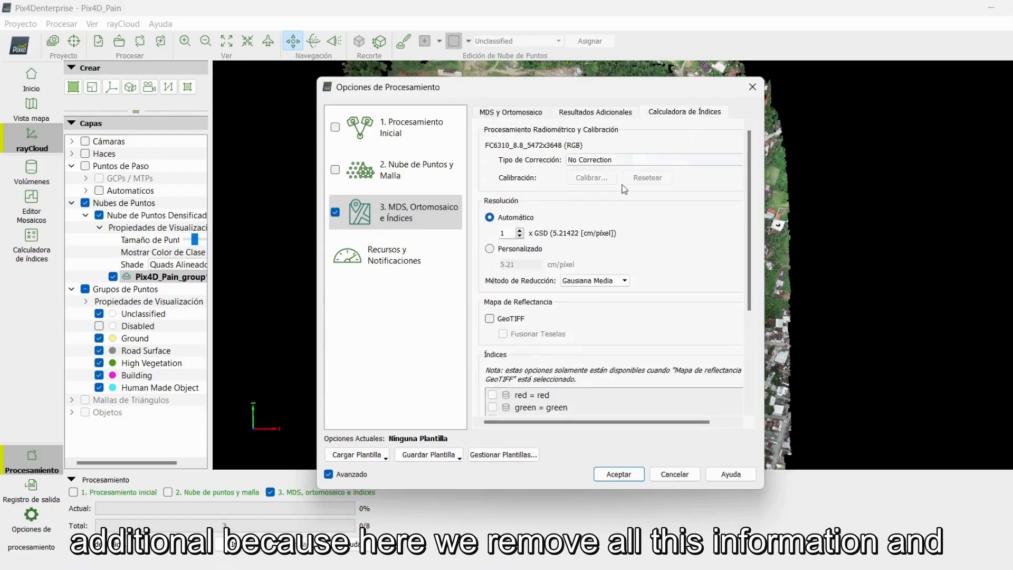
pyautogui.scroll(-3, 671, 289)
pyautogui.scroll(3, 672, 290)
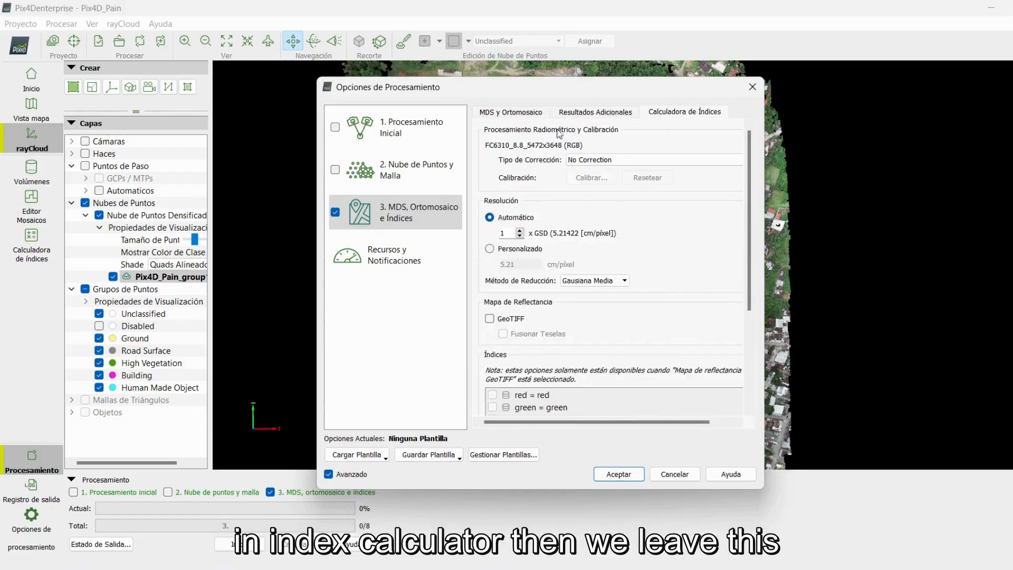
pyautogui.click(511, 112)
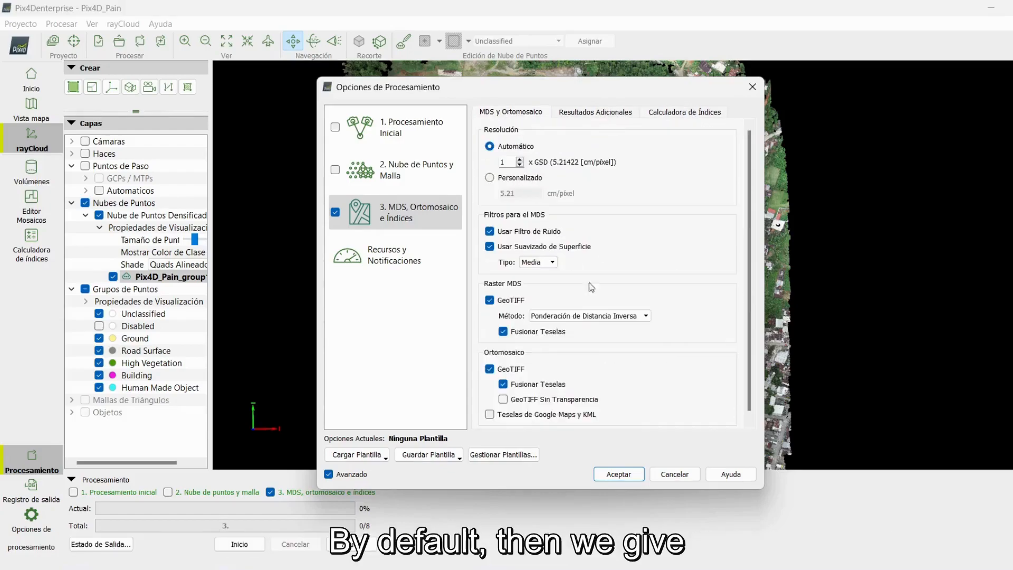
pyautogui.click(626, 476)
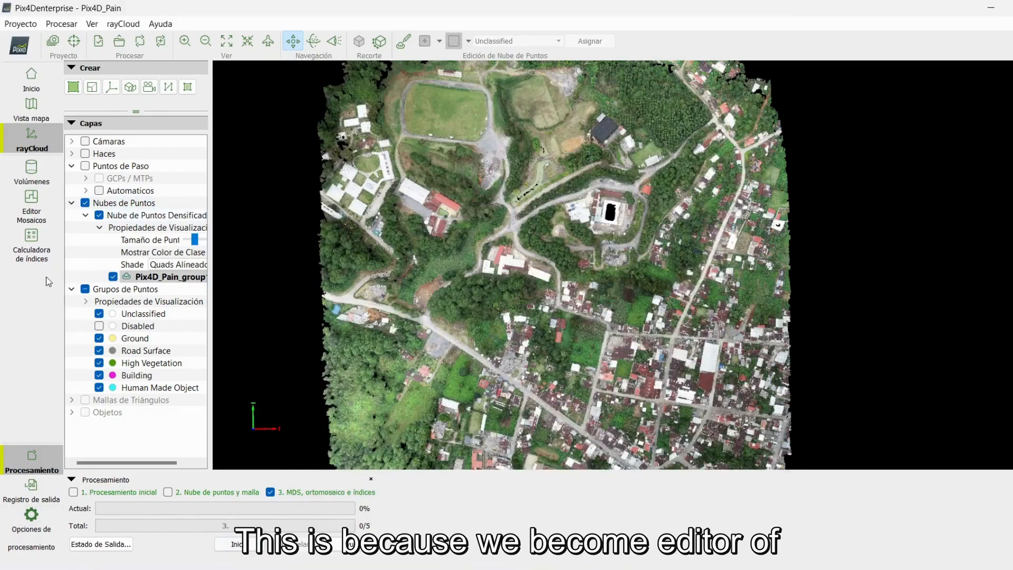
# Show the Mosaico [group1] orthomosaic in the mosaic editor
pyautogui.click(32, 209)
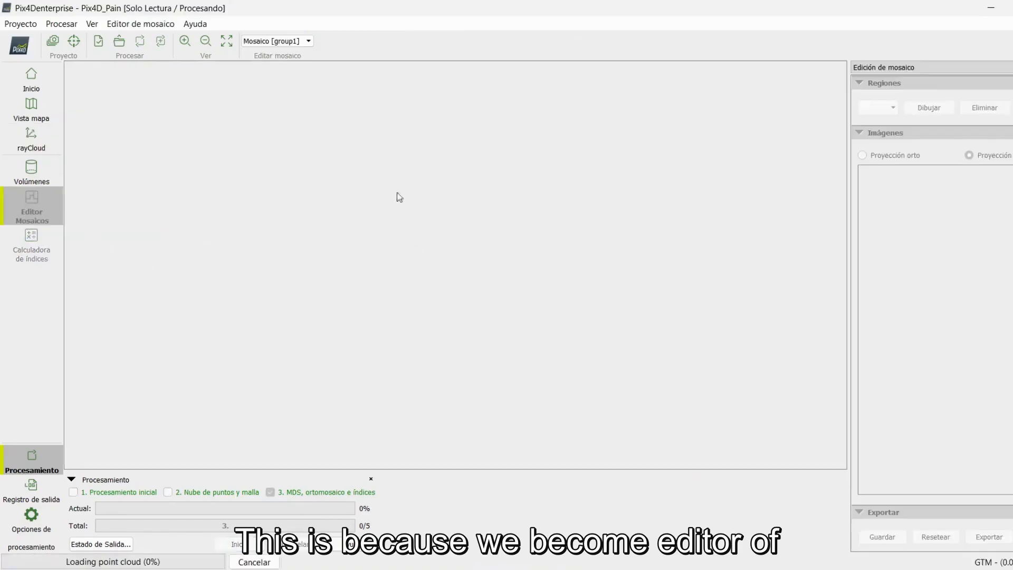
pyautogui.click(287, 42)
pyautogui.click(285, 86)
pyautogui.click(292, 41)
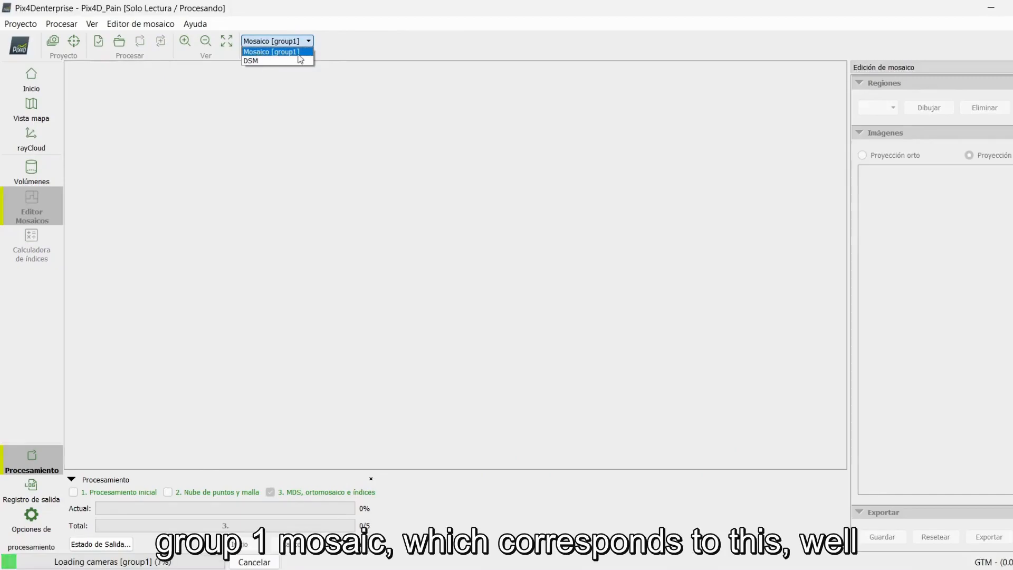
pyautogui.click(357, 36)
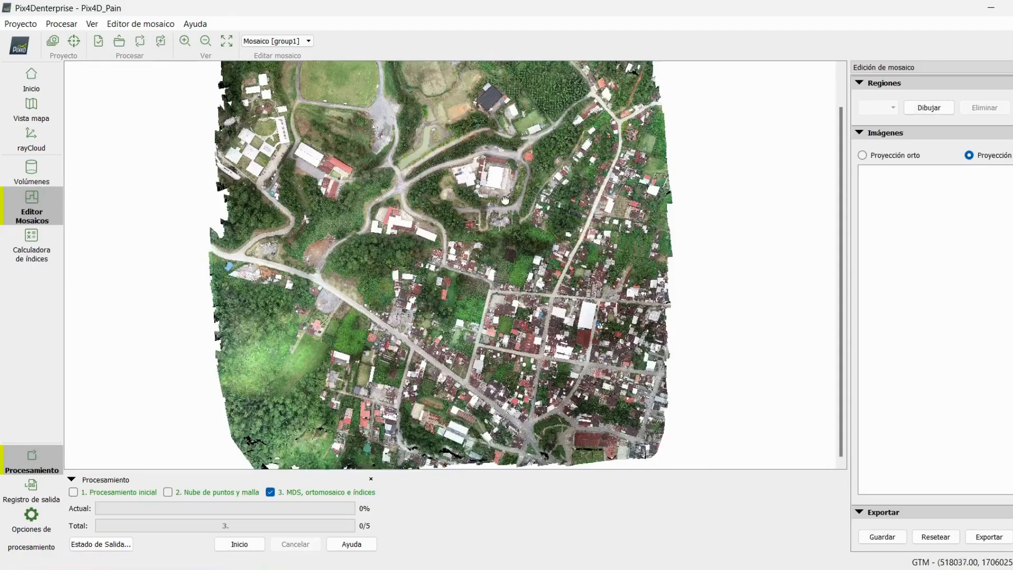
# Examine the red-roofed house, its driveway and the nearby road junction up close in the orthomosaic
pyautogui.scroll(-2, 497, 198)
pyautogui.scroll(6, 549, 222)
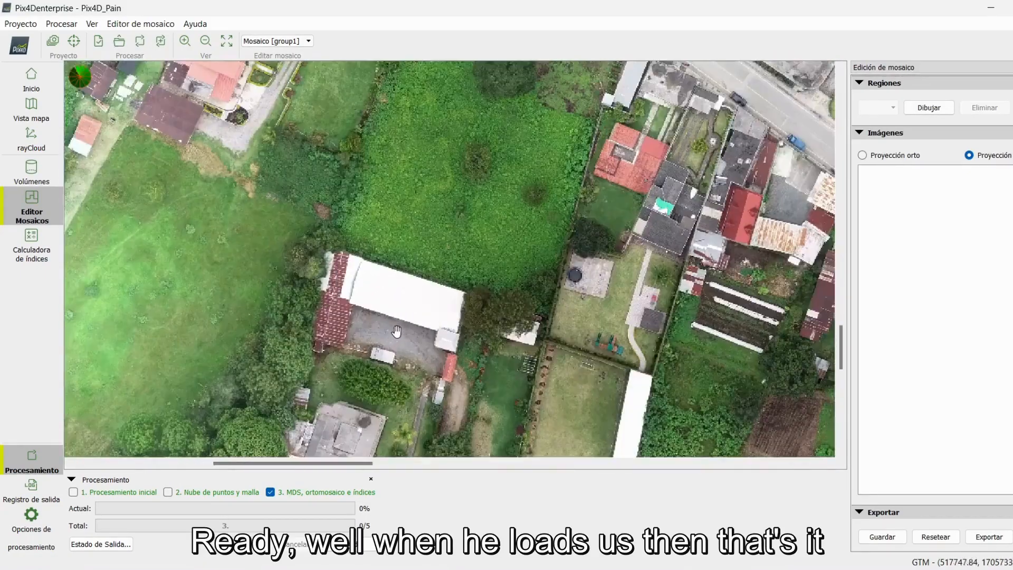
pyautogui.moveTo(417, 234); pyautogui.dragTo(570, 441)
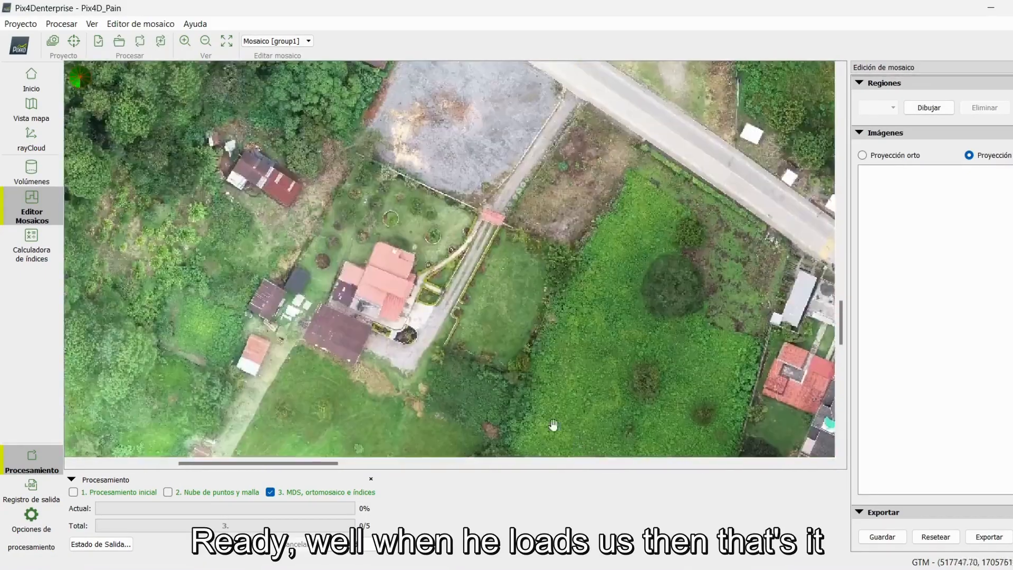
pyautogui.scroll(3, 322, 231)
pyautogui.moveTo(400, 235); pyautogui.dragTo(500, 296)
pyautogui.moveTo(470, 170); pyautogui.dragTo(486, 374)
pyautogui.scroll(-1, 437, 287)
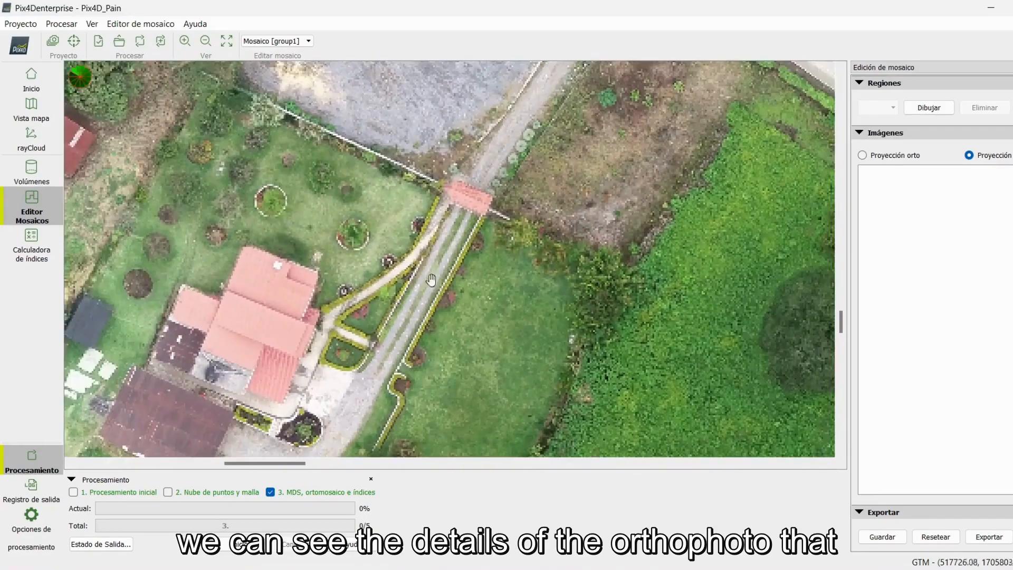
pyautogui.moveTo(395, 159); pyautogui.dragTo(405, 380)
pyautogui.moveTo(382, 100); pyautogui.dragTo(451, 283)
pyautogui.moveTo(441, 231); pyautogui.dragTo(501, 402)
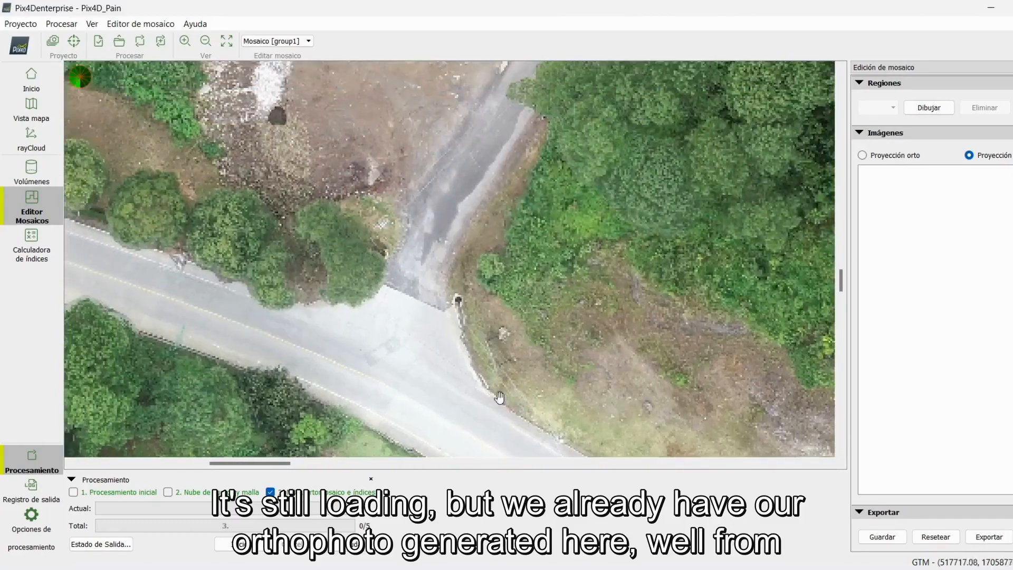
pyautogui.moveTo(390, 192); pyautogui.dragTo(463, 398)
# Examine the surveyed area more widely in the orthomosaic and inspect the fan-shaped concrete roof up close
pyautogui.scroll(-4, 464, 397)
pyautogui.moveTo(724, 166); pyautogui.dragTo(481, 303)
pyautogui.scroll(-2, 481, 303)
pyautogui.moveTo(591, 208); pyautogui.dragTo(513, 299)
pyautogui.moveTo(549, 84); pyautogui.dragTo(451, 163)
pyautogui.scroll(-3, 593, 315)
pyautogui.scroll(5, 507, 310)
pyautogui.scroll(2, 452, 163)
pyautogui.moveTo(449, 358); pyautogui.dragTo(386, 21)
pyautogui.moveTo(542, 450); pyautogui.dragTo(490, 259)
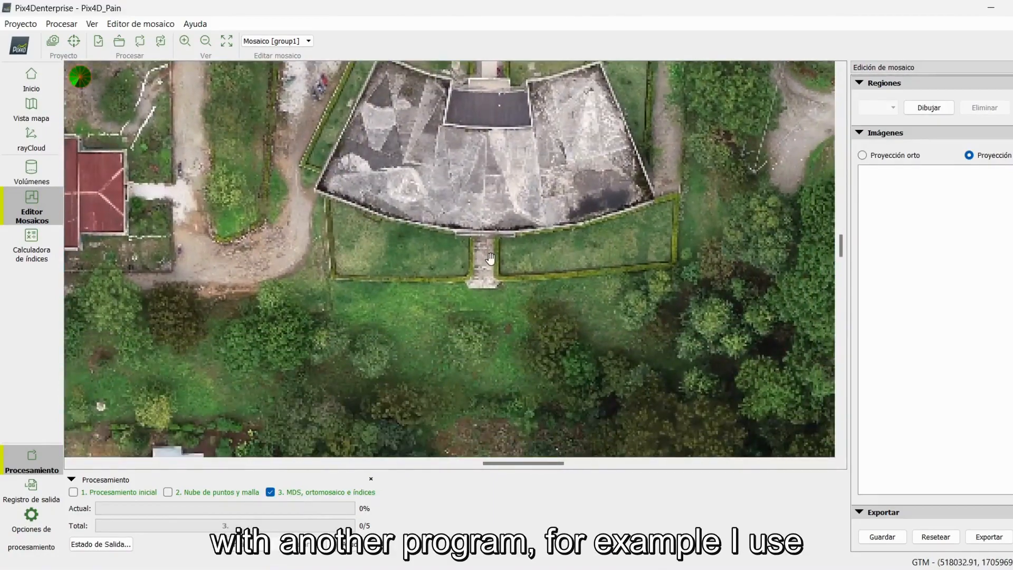
# Launch Global Mapper 24.0 64-bit
pyautogui.press('super')
pyautogui.write('global')
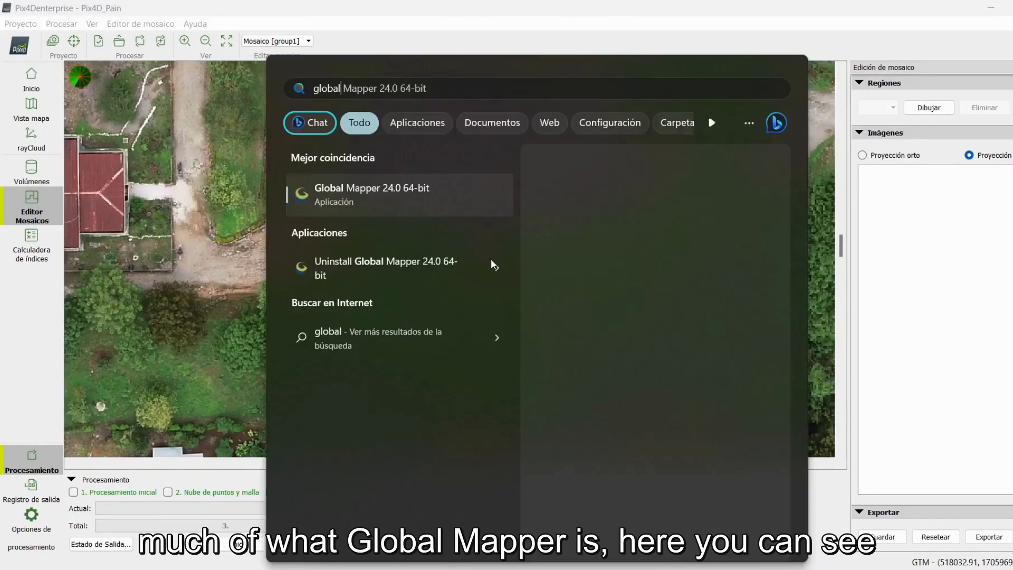
pyautogui.press('Return')
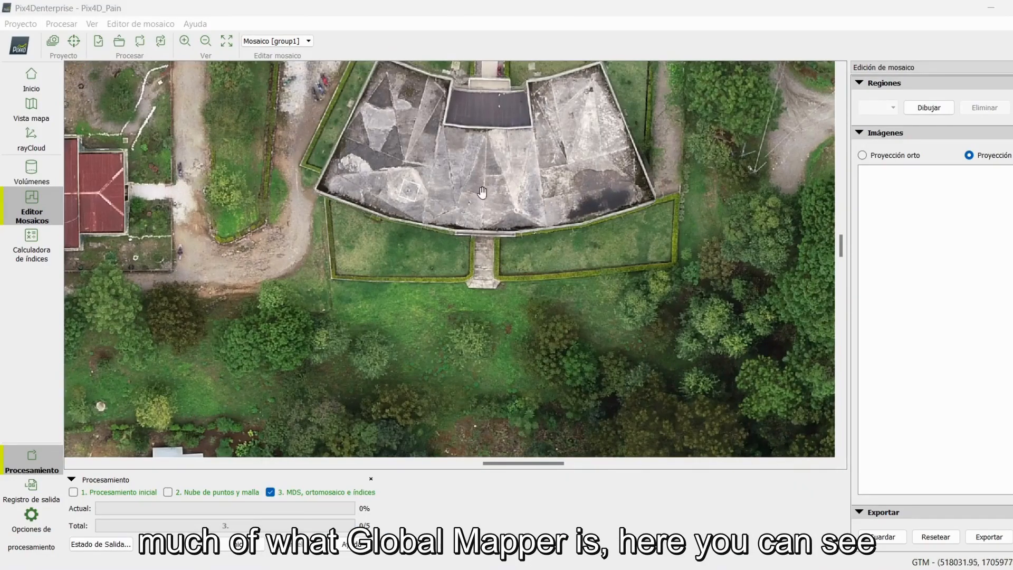
# Examine the parked cars and the building complex around them in the Pix4D orthomosaic
pyautogui.scroll(3, 479, 189)
pyautogui.scroll(-2, 479, 191)
pyautogui.moveTo(475, 71); pyautogui.dragTo(669, 416)
pyautogui.scroll(2, 619, 221)
pyautogui.scroll(-1, 436, 273)
pyautogui.moveTo(674, 310); pyautogui.dragTo(611, 398)
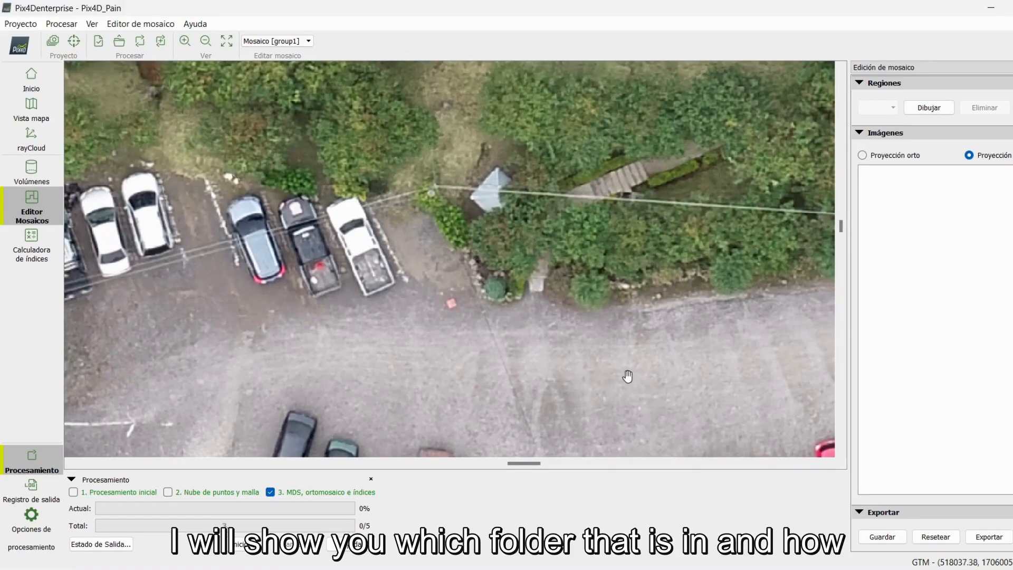
pyautogui.scroll(-5, 628, 375)
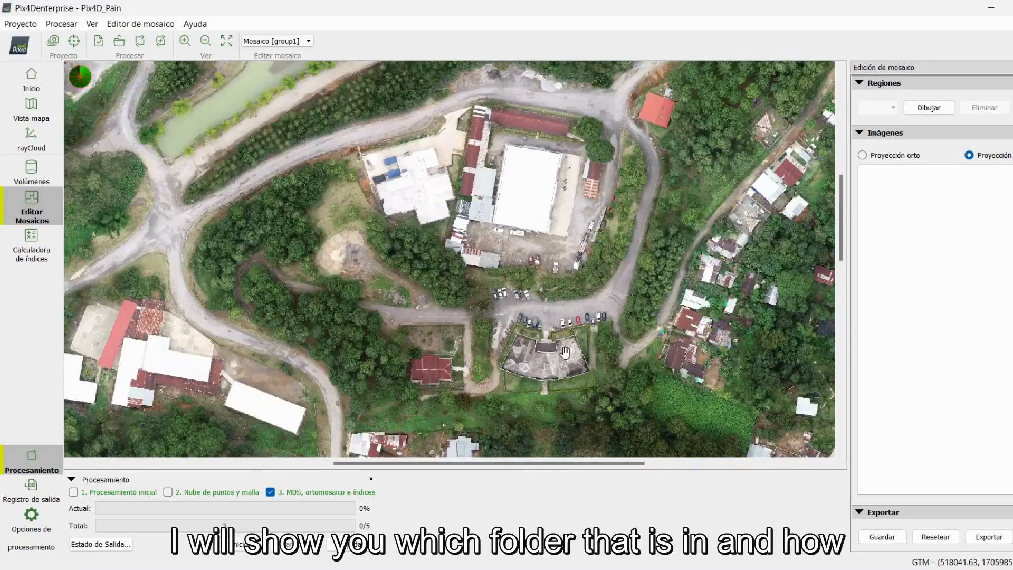
pyautogui.scroll(-3, 564, 351)
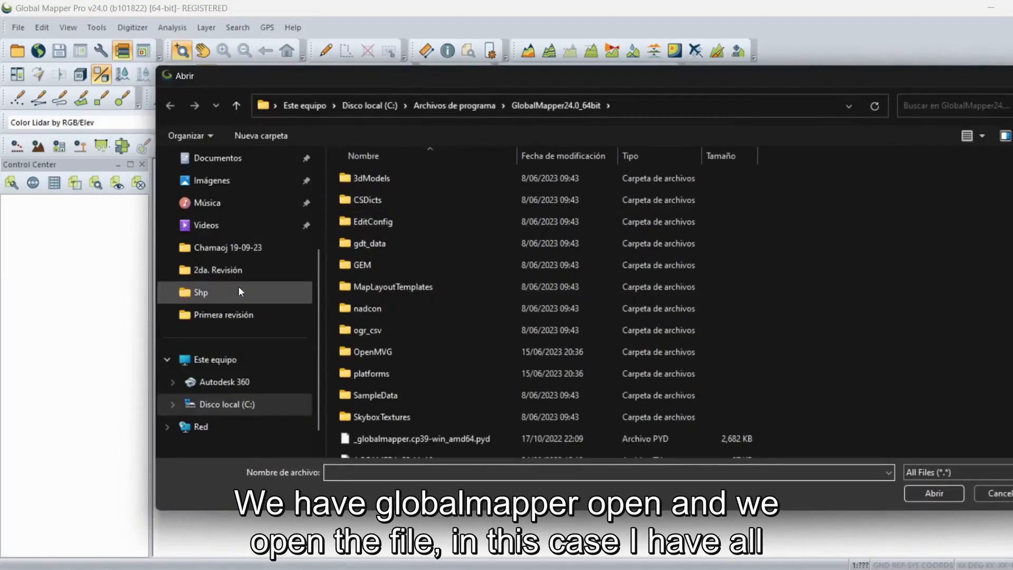
# In Global Mapper, browse for the file to open from the desktop's Planos > Dron - CUNOR - 5to folder down to Pix4D_Pain
pyautogui.scroll(3, 241, 221)
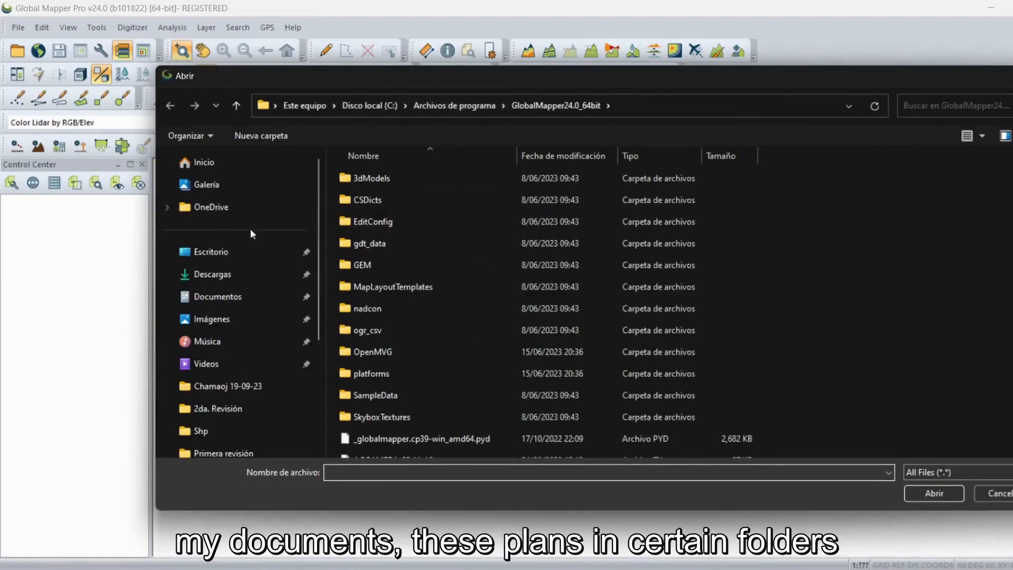
pyautogui.click(248, 252)
pyautogui.press('l')
pyautogui.press('Return')
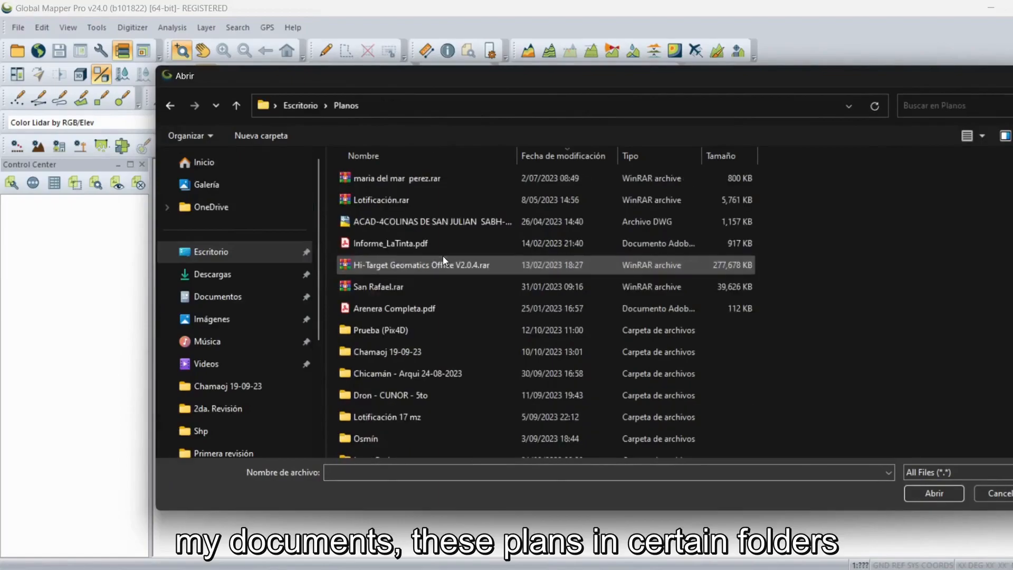
pyautogui.doubleClick(444, 394)
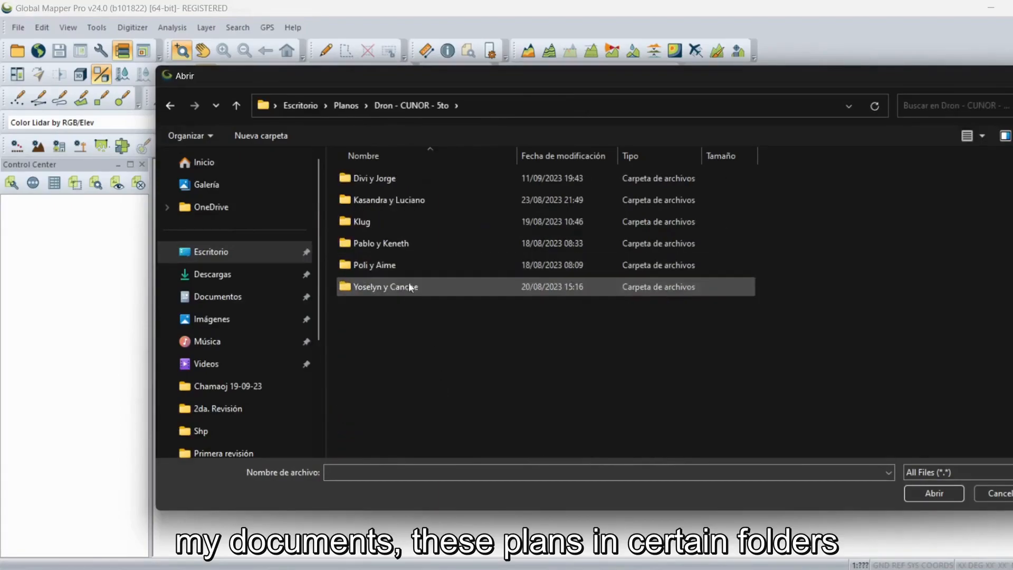
pyautogui.doubleClick(390, 265)
pyautogui.doubleClick(396, 221)
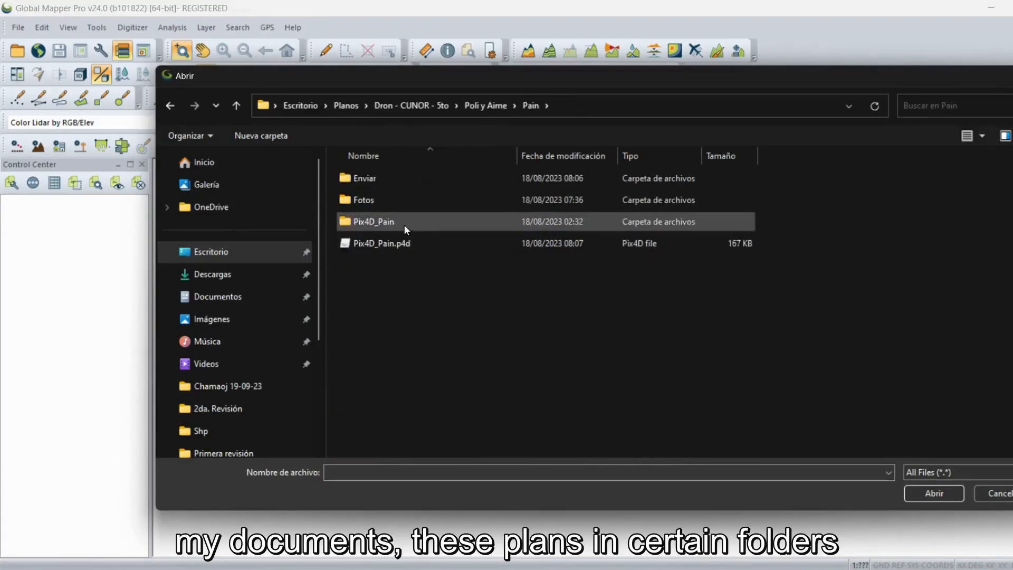
pyautogui.doubleClick(392, 220)
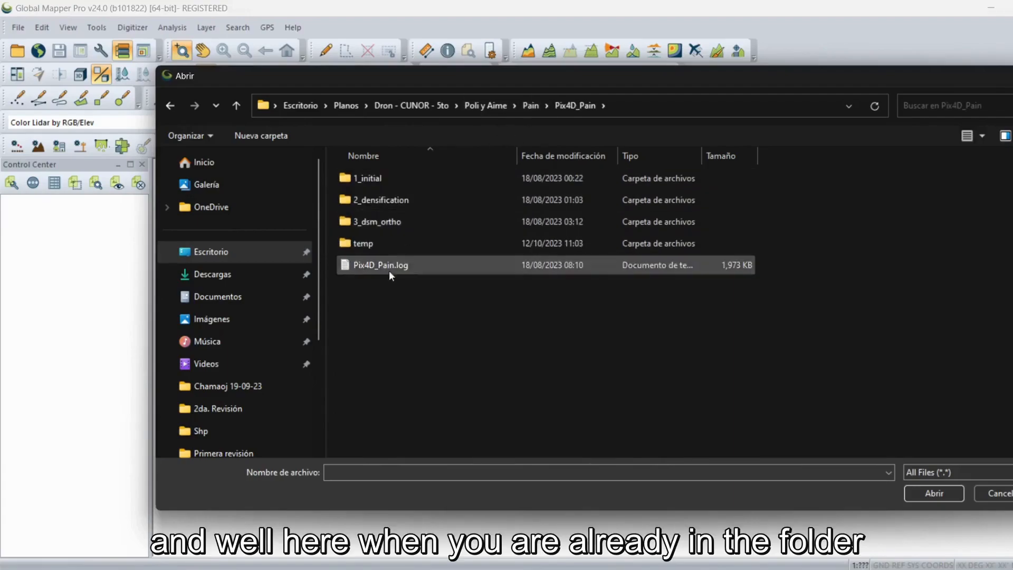
# Return to the Pain folder and browse through Pix4D_Pain and 3_dsm_ortho to the 2_mosaic folder
pyautogui.click(528, 106)
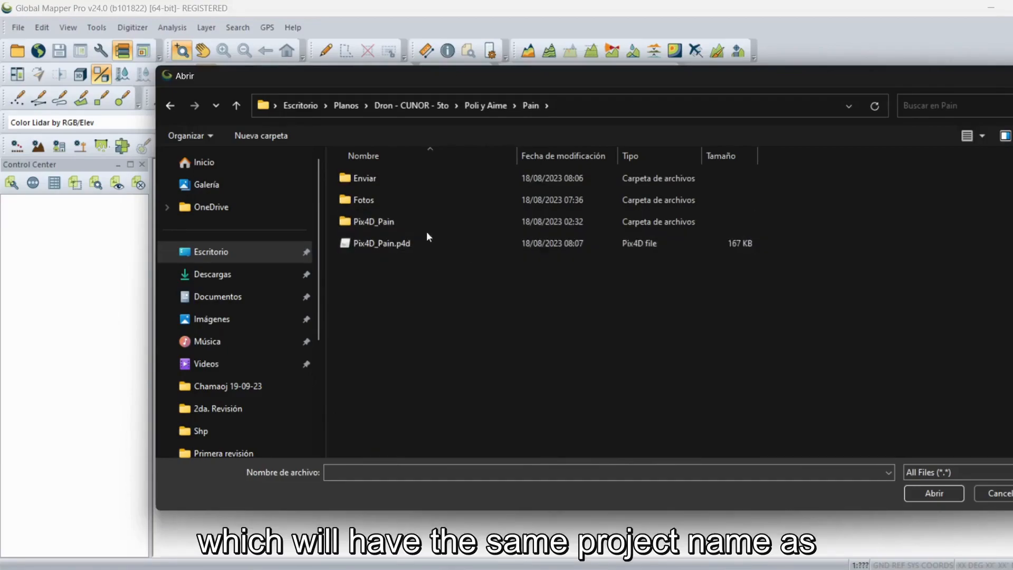
pyautogui.doubleClick(389, 225)
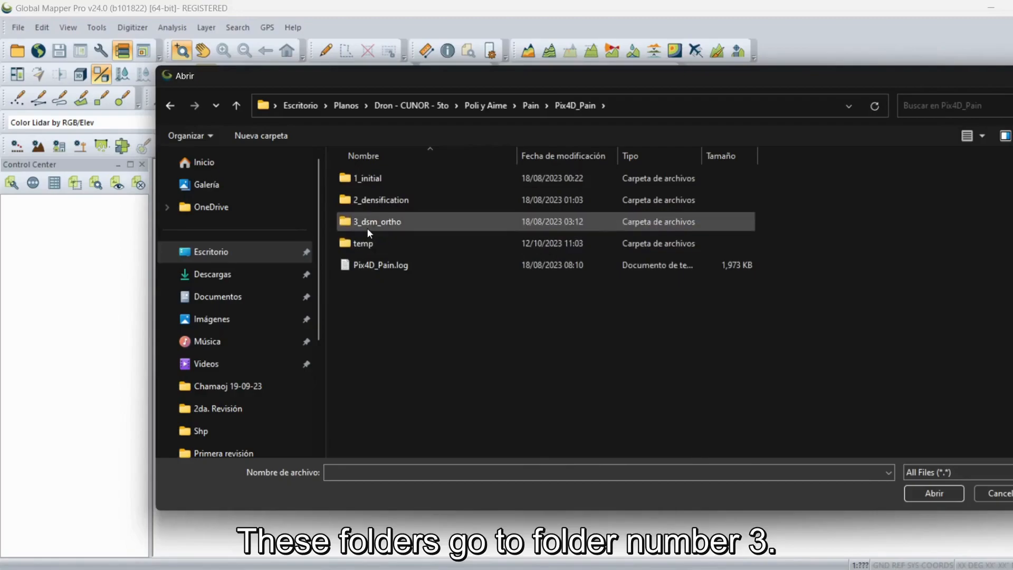
pyautogui.doubleClick(403, 222)
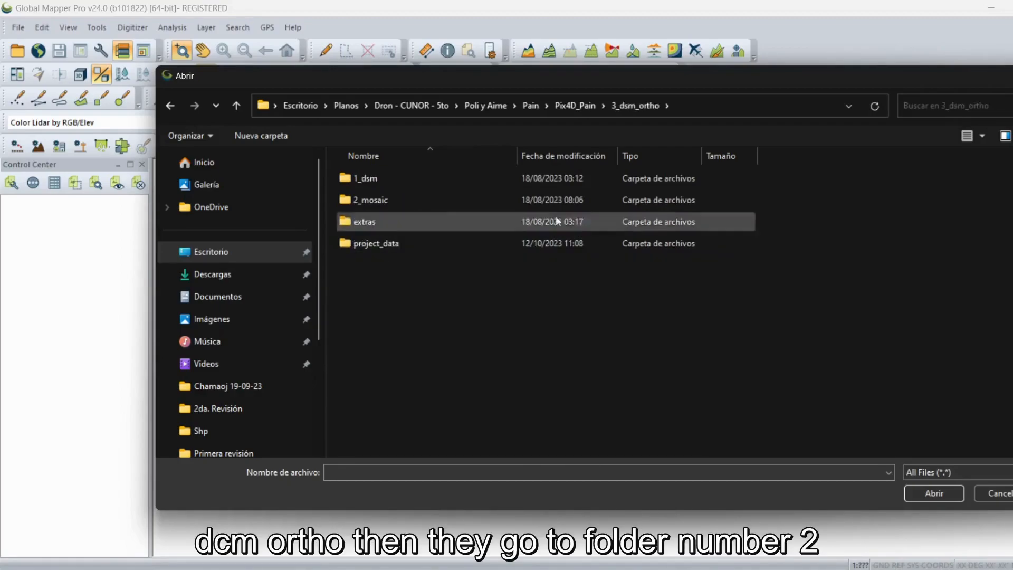
pyautogui.doubleClick(382, 204)
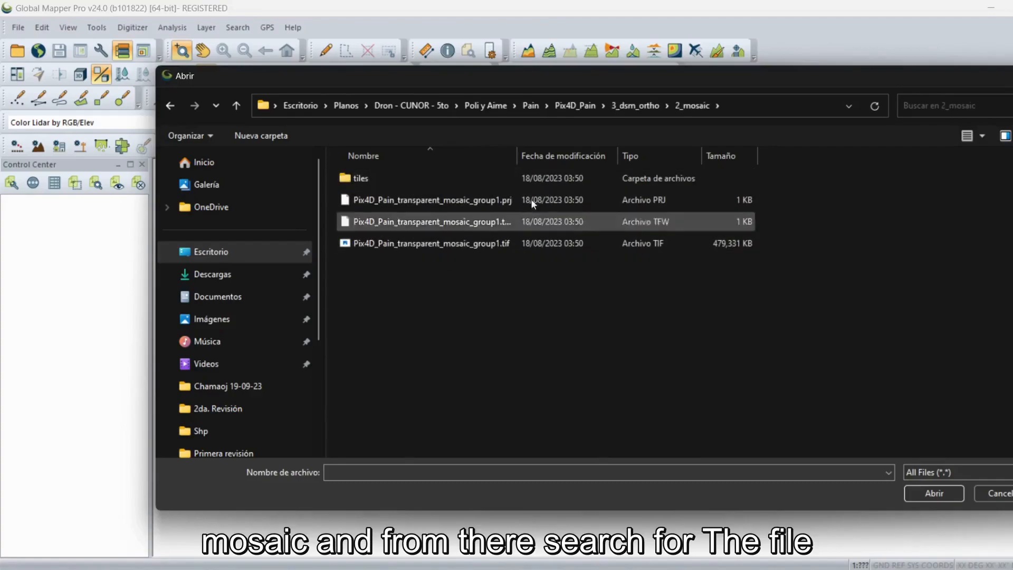
# Widen the name column, check the mosaic's .prj, .tfw and .tif files, and open Pix4D_Pain_transparent_mosaic_group1.tif
pyautogui.moveTo(517, 156); pyautogui.dragTo(564, 155)
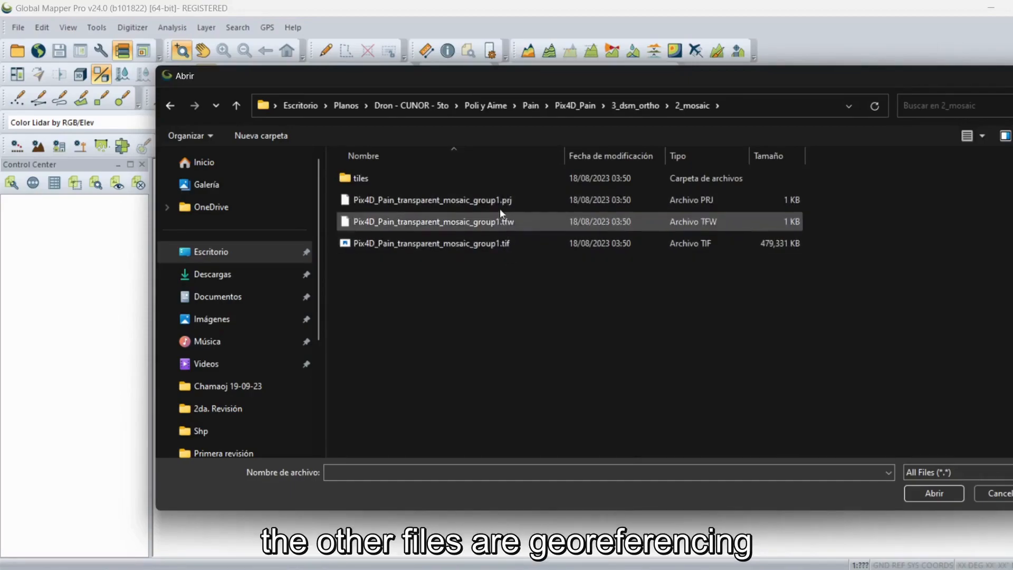
pyautogui.moveTo(591, 316); pyautogui.dragTo(452, 233)
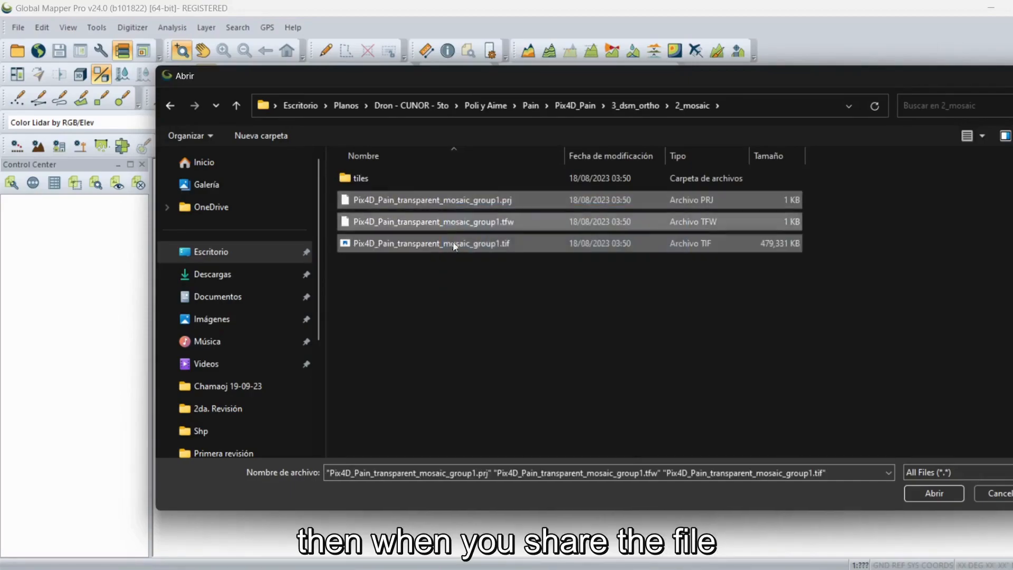
pyautogui.moveTo(575, 302); pyautogui.dragTo(401, 254)
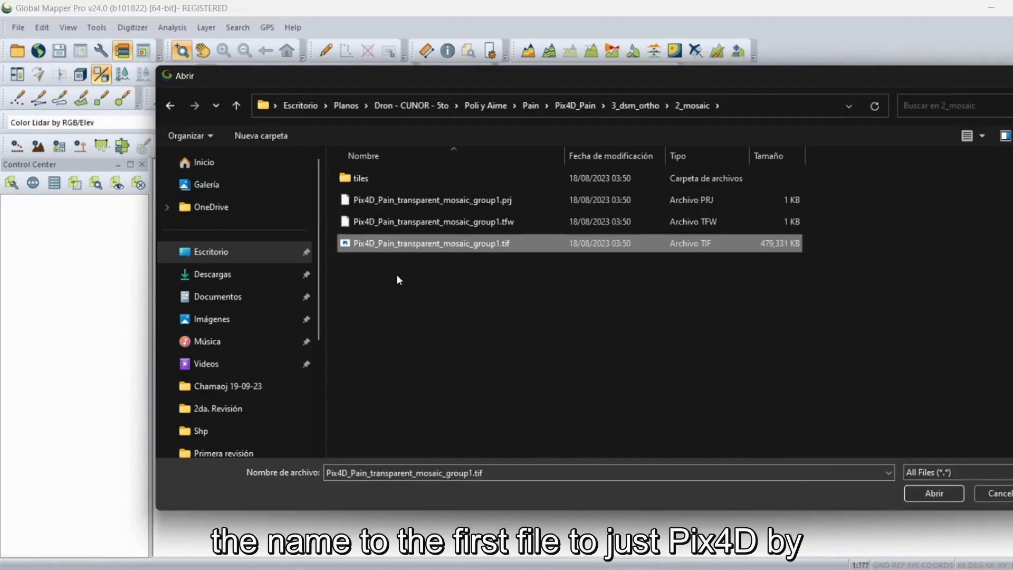
pyautogui.click(398, 222)
pyautogui.click(398, 201)
pyautogui.click(399, 243)
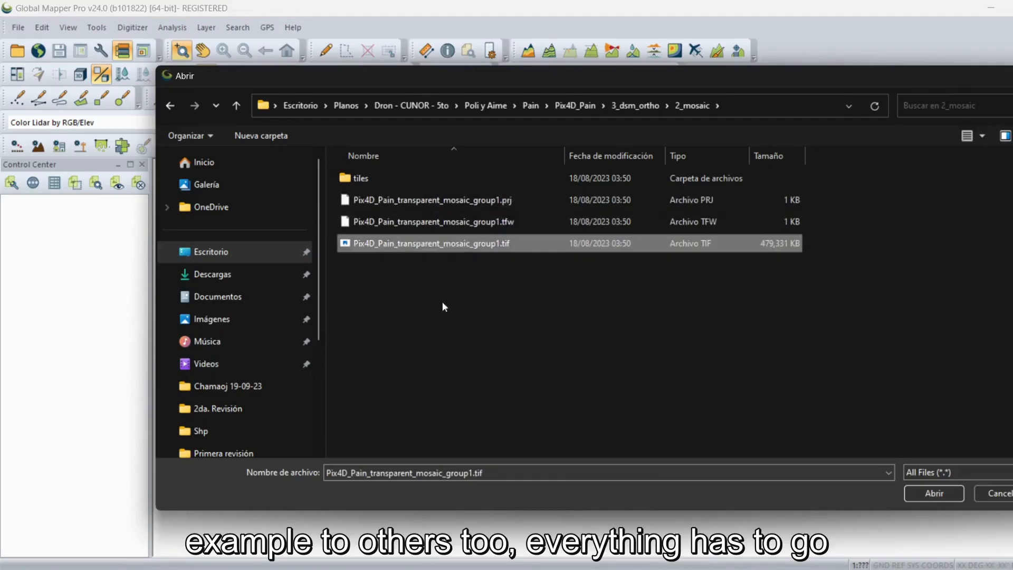
pyautogui.doubleClick(419, 248)
# Examine the loaded orthomosaic in detail around the white-roofed buildings, the road bend and the nearby houses
pyautogui.click(202, 50)
pyautogui.scroll(4, 551, 286)
pyautogui.scroll(5, 550, 286)
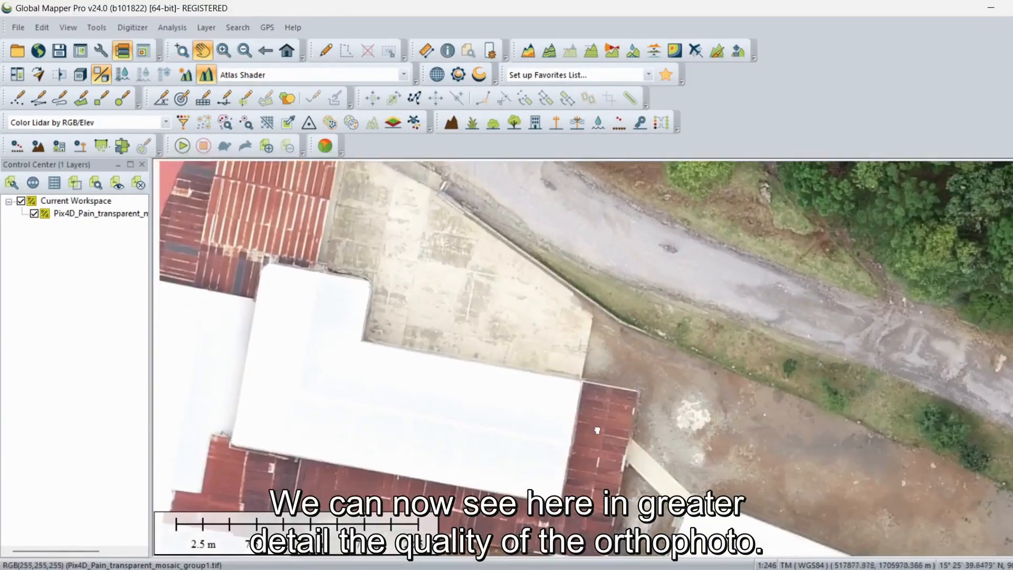
pyautogui.moveTo(598, 430); pyautogui.dragTo(478, 172)
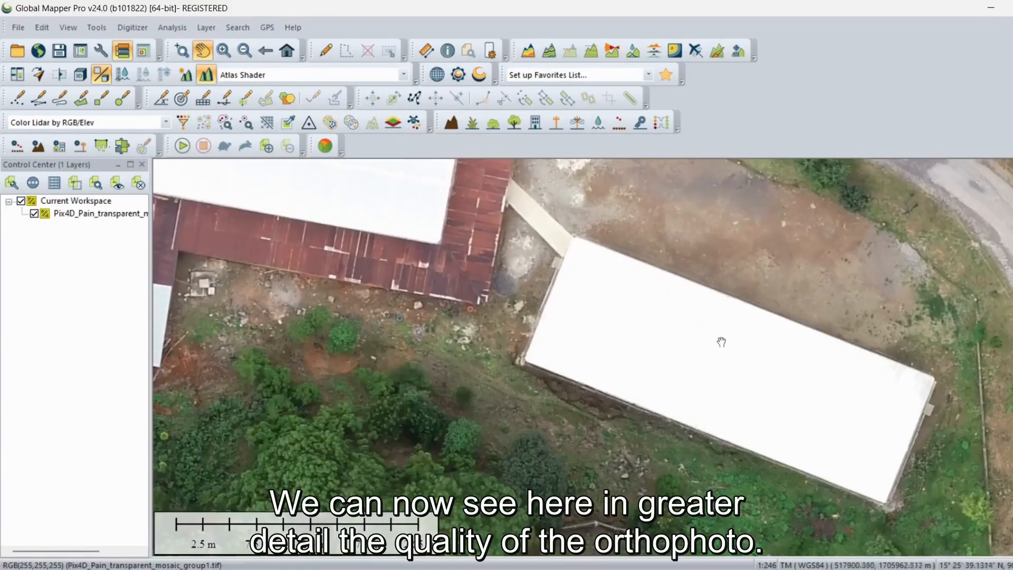
pyautogui.moveTo(719, 338); pyautogui.dragTo(405, 212)
pyautogui.moveTo(670, 378); pyautogui.dragTo(495, 164)
pyautogui.scroll(-2, 648, 428)
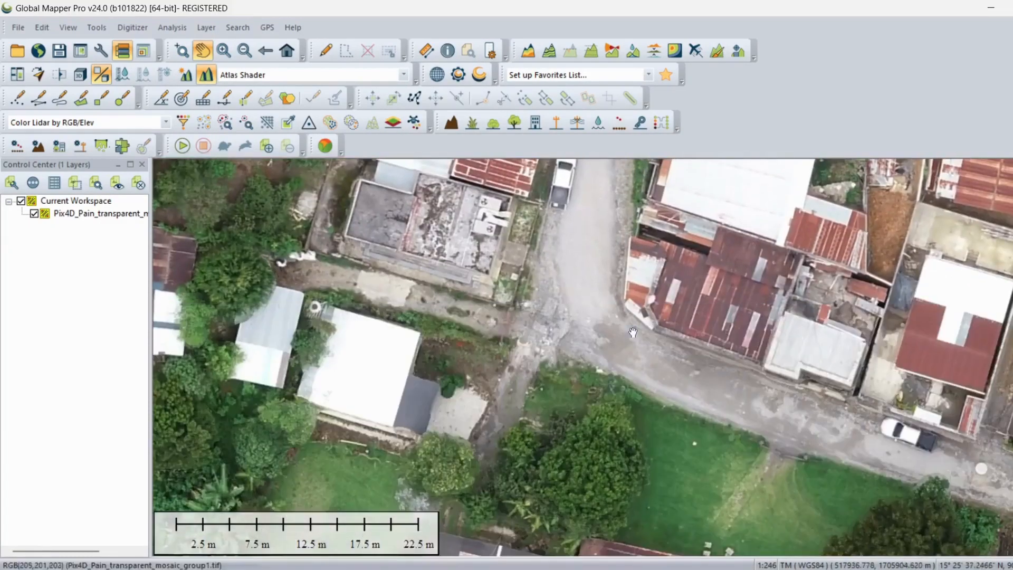
pyautogui.scroll(-3, 666, 331)
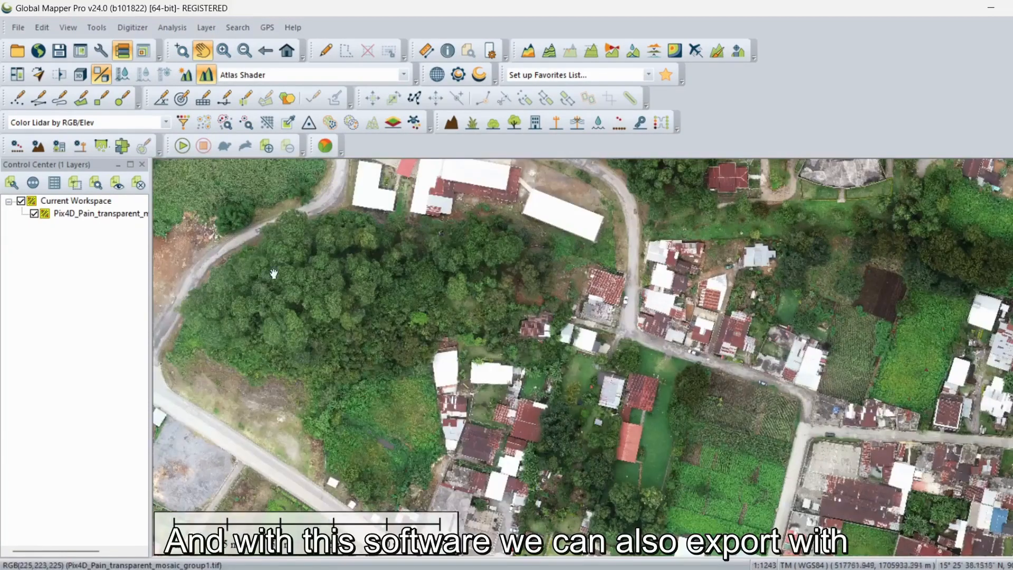
pyautogui.moveTo(495, 304); pyautogui.dragTo(155, 255)
# Check the raster/image export format selection for the orthomosaic layer with ECW File, and close it without exporting
pyautogui.click(93, 214)
pyautogui.click(18, 27)
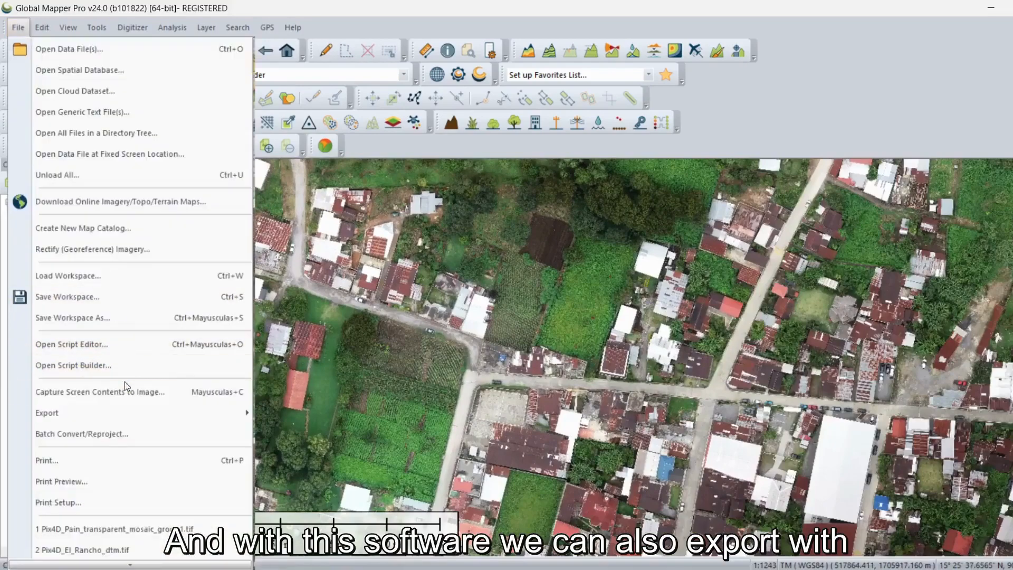
pyautogui.moveTo(125, 411)
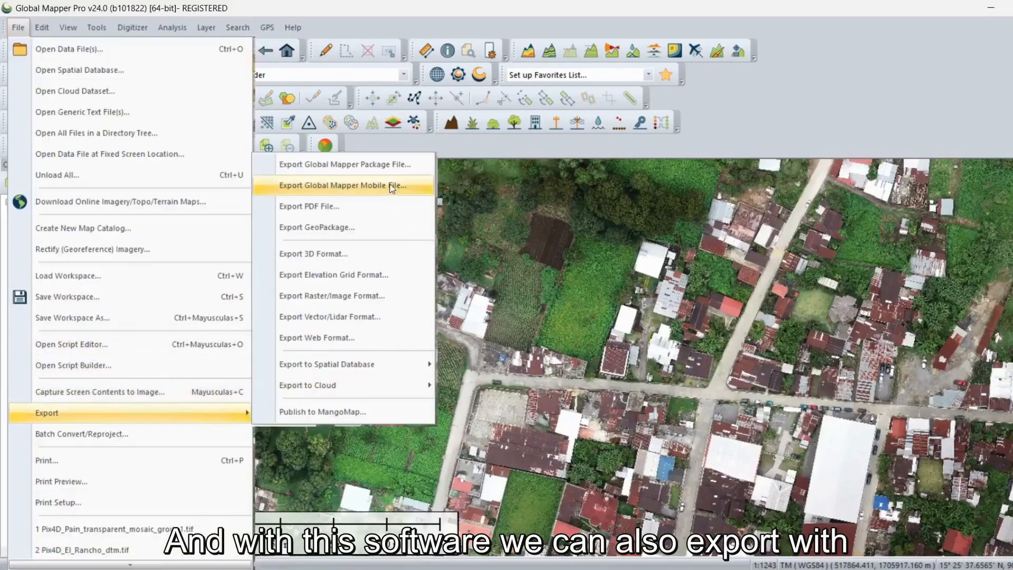
pyautogui.click(369, 296)
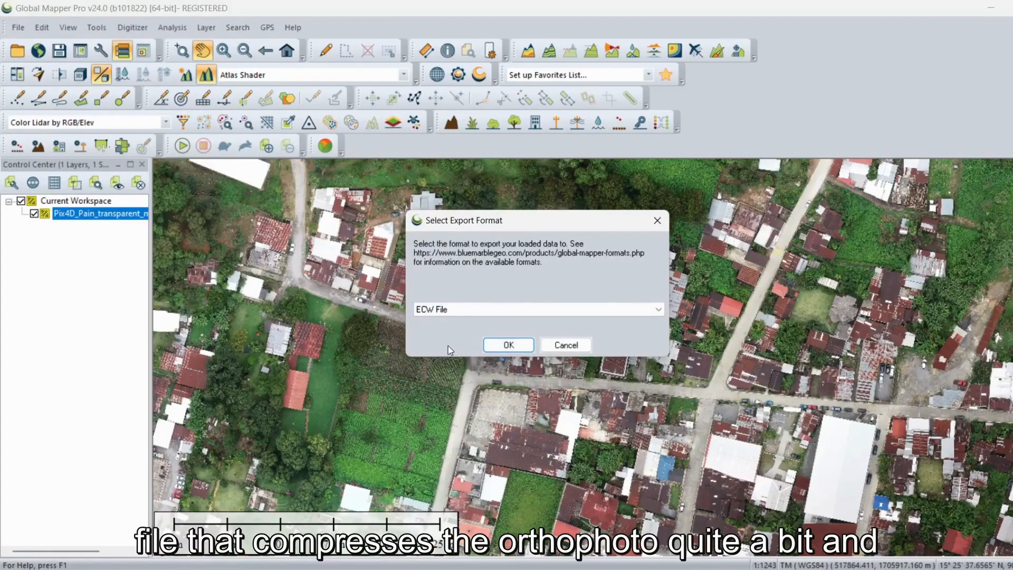
pyautogui.click(552, 345)
# Examine the orthomosaic's image quality over the large red and white warehouse roofs and the gardens between them
pyautogui.moveTo(745, 421); pyautogui.dragTo(523, 283)
pyautogui.scroll(2, 705, 364)
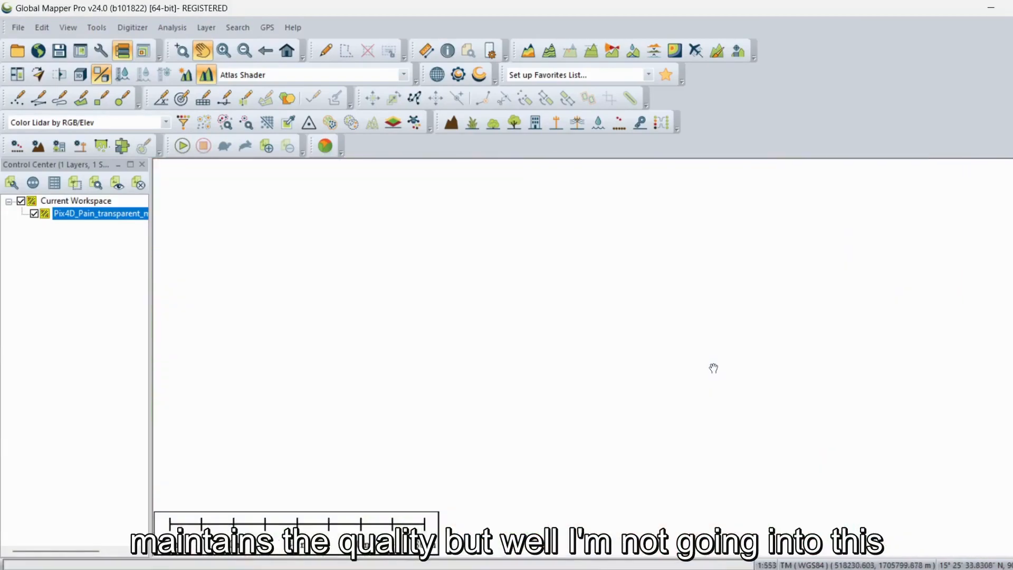
pyautogui.scroll(1, 578, 244)
pyautogui.scroll(1, 578, 243)
pyautogui.moveTo(634, 223); pyautogui.dragTo(710, 453)
pyautogui.moveTo(452, 393); pyautogui.dragTo(796, 292)
pyautogui.moveTo(605, 373); pyautogui.dragTo(695, 289)
pyautogui.moveTo(633, 502); pyautogui.dragTo(636, 294)
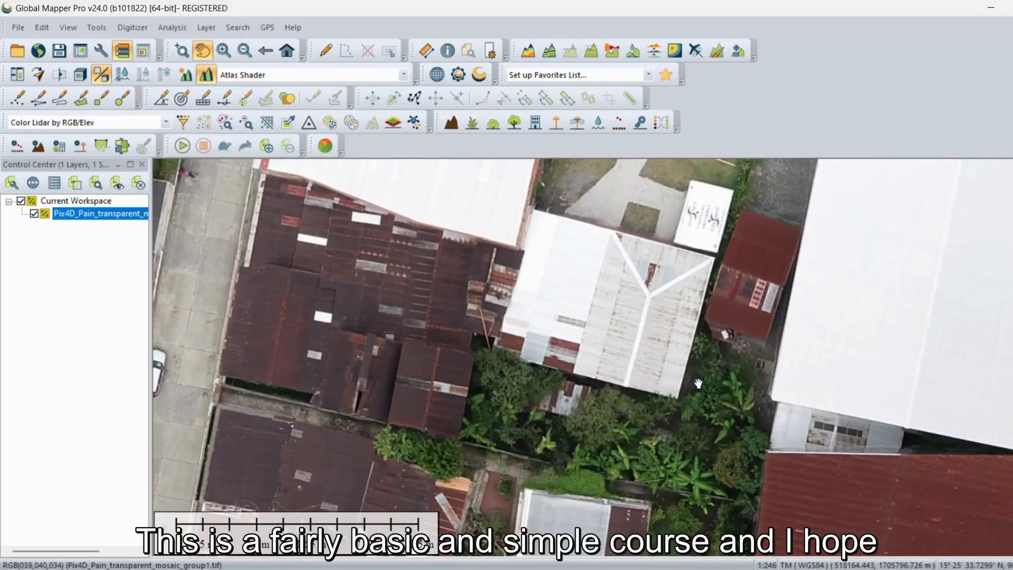
pyautogui.moveTo(694, 436); pyautogui.dragTo(680, 185)
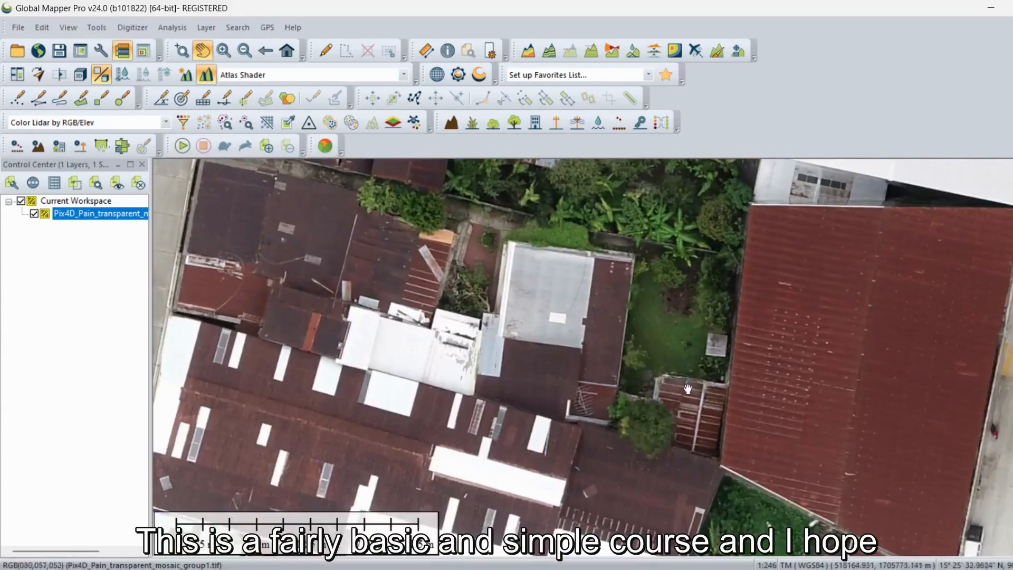
pyautogui.moveTo(687, 387); pyautogui.dragTo(732, 230)
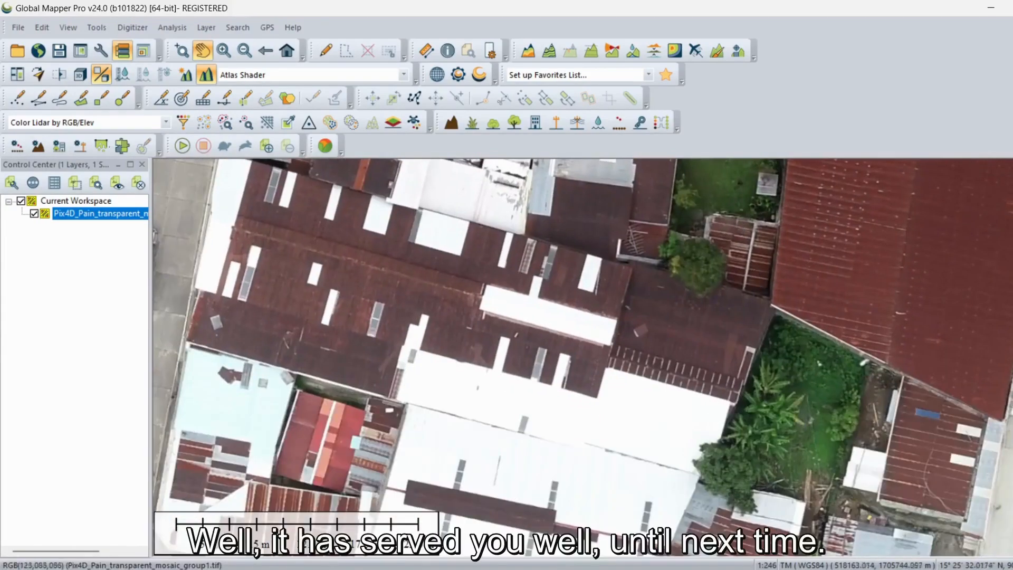
pyautogui.click(679, 569)
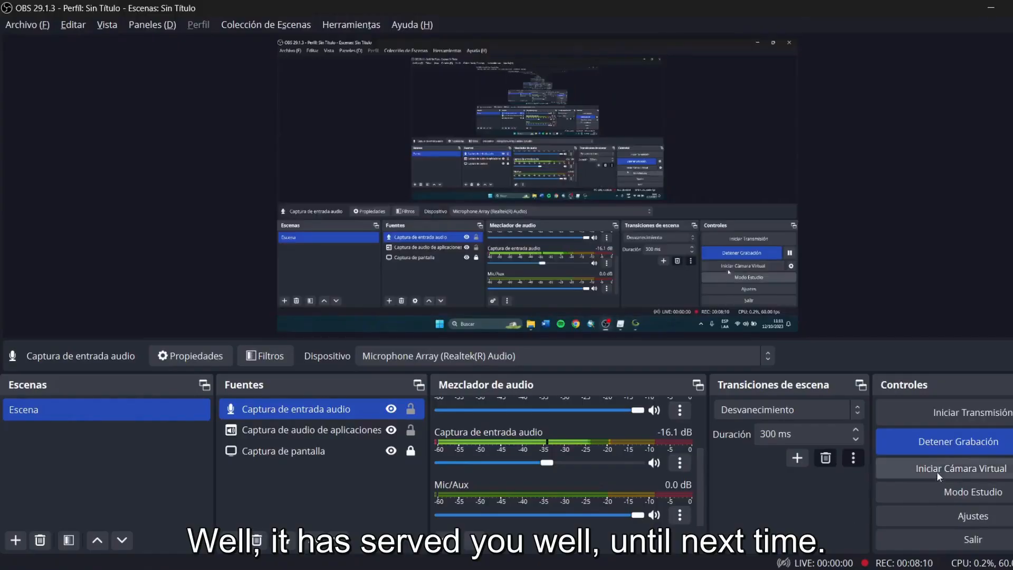